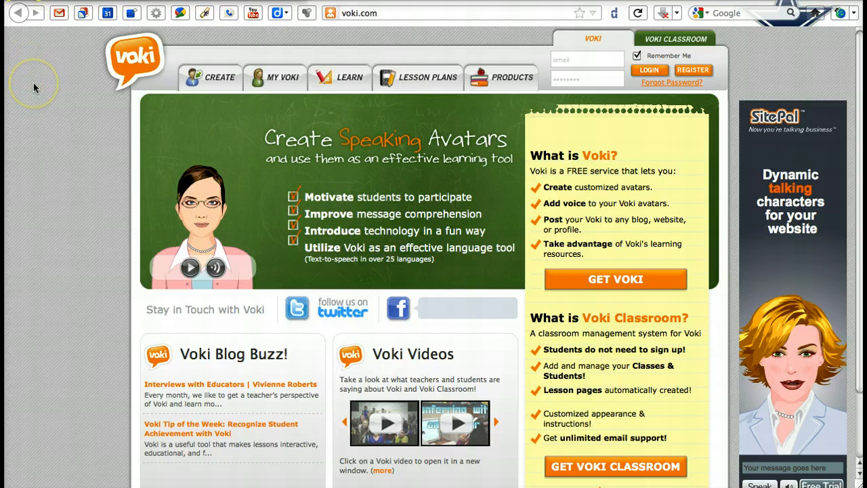
- Play the spoken greeting of the sample avatar on the Voki home page
scroll(33, 83, down, 1)
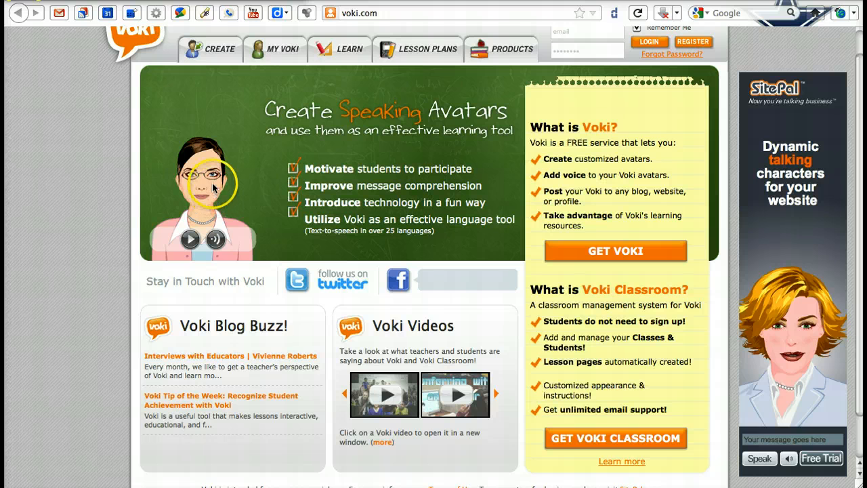
click(189, 241)
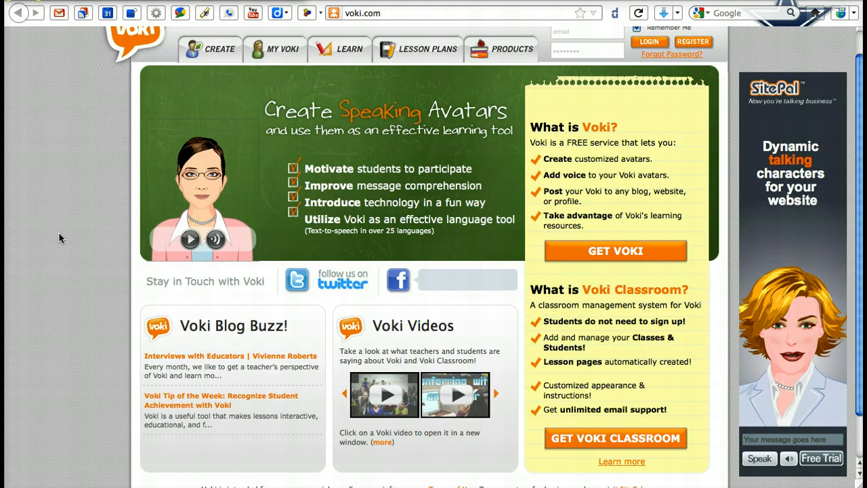
click(53, 229)
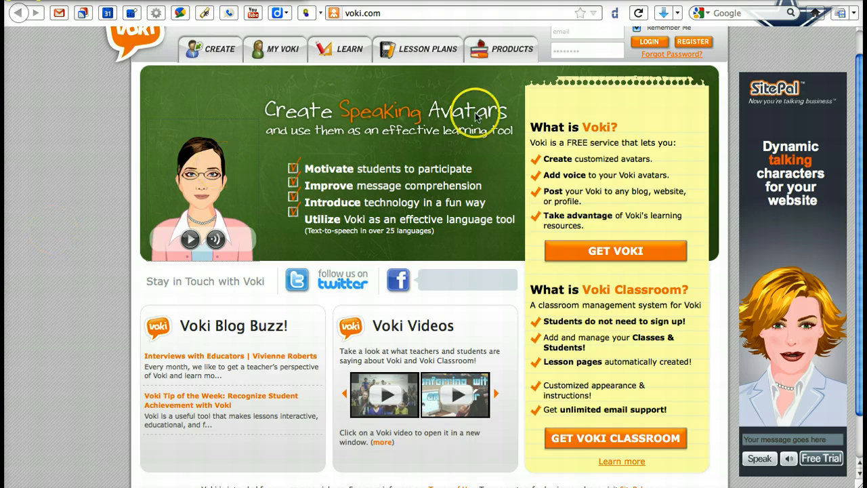
- Log in to the Voki account with the account's e-mail address and password
click(610, 31)
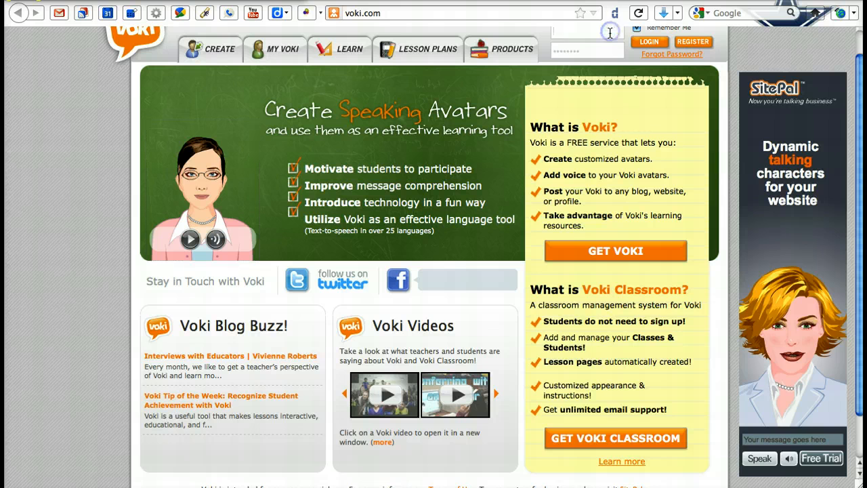
click(593, 53)
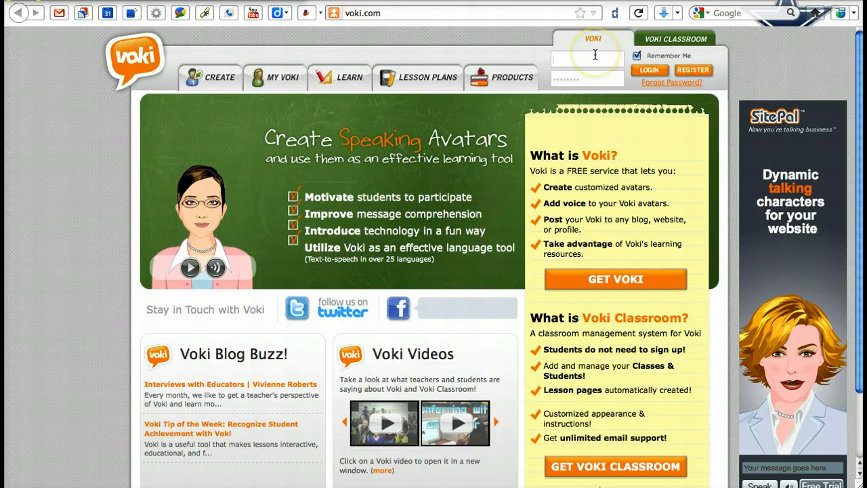
key(Tab)
text(•••••••••)
click(655, 70)
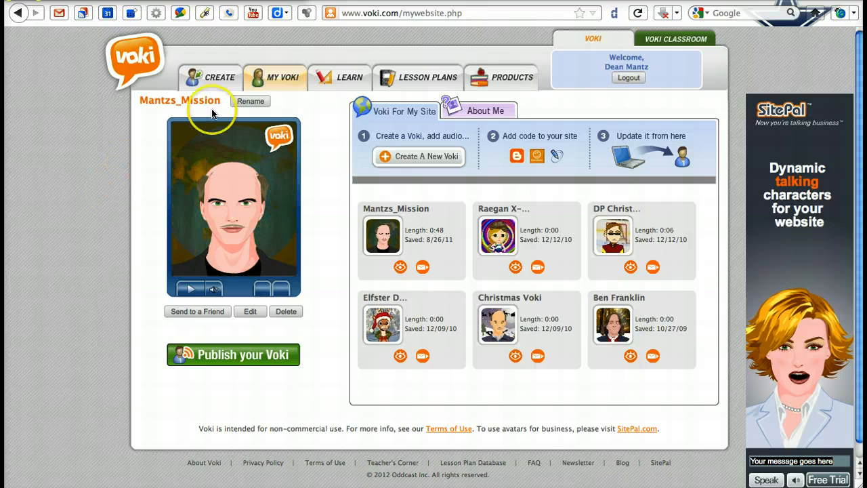
- Open the Create page to start a new speaking character
click(224, 88)
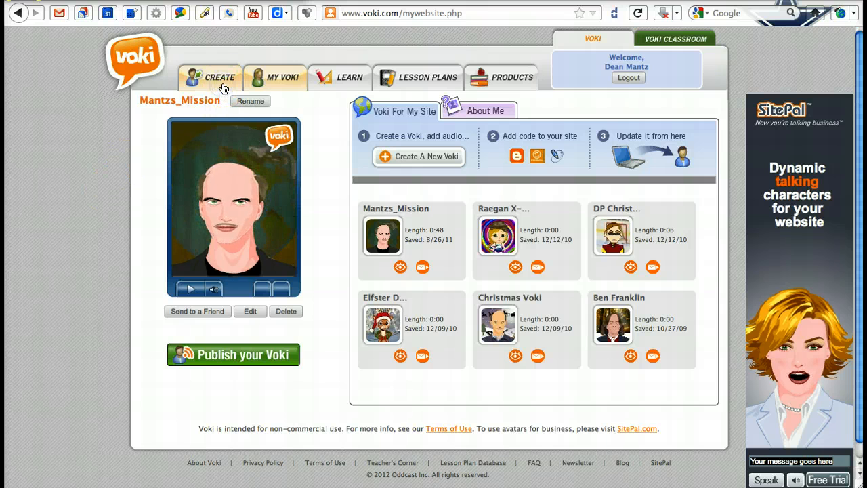
click(222, 77)
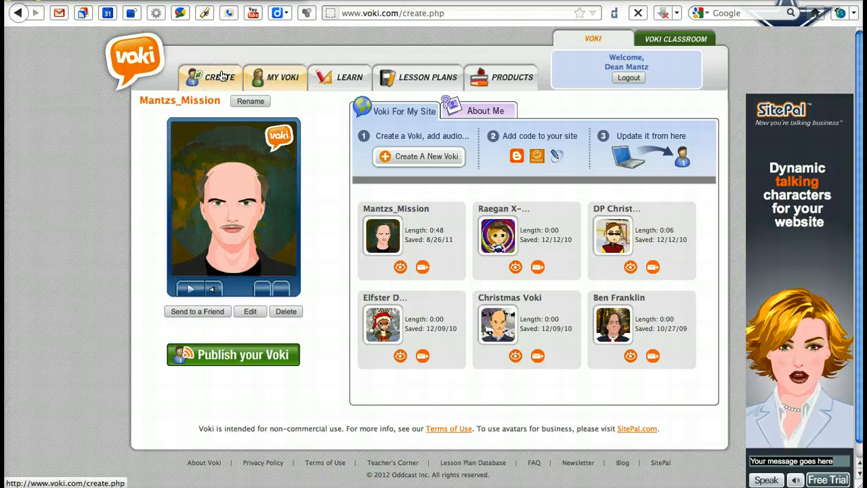
click(70, 169)
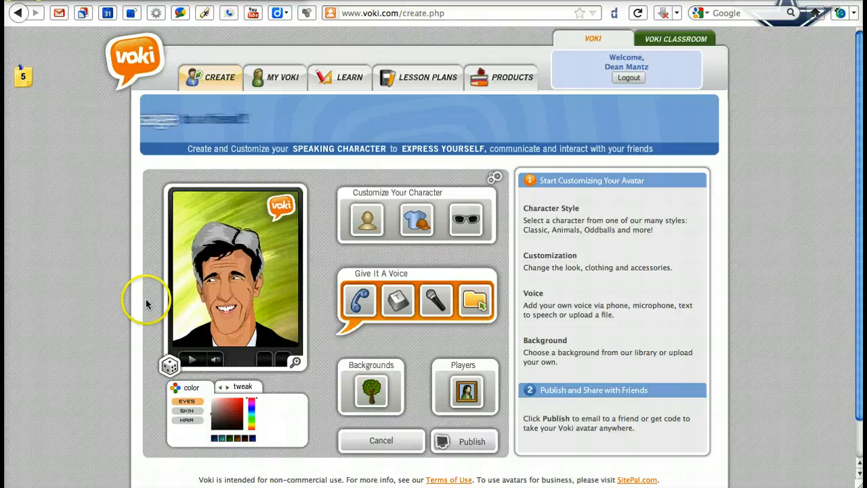
- Browse the head categories and change the character to the man with short dark red hair from the Classic set
click(364, 224)
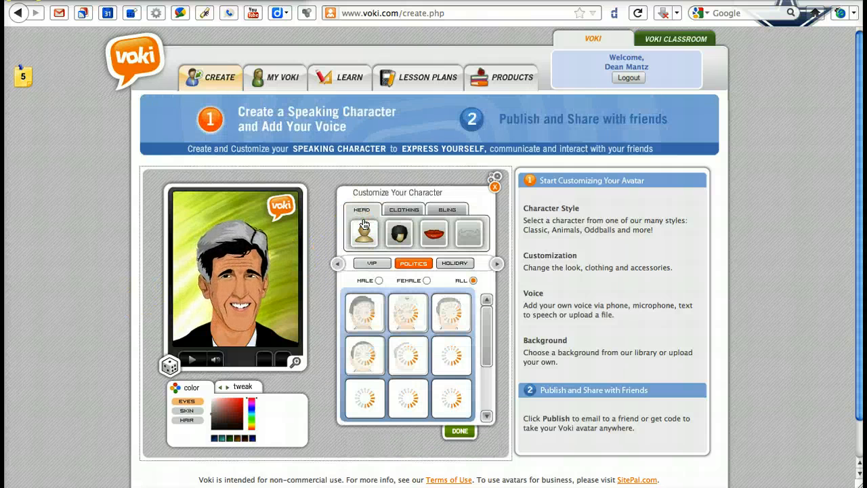
click(421, 367)
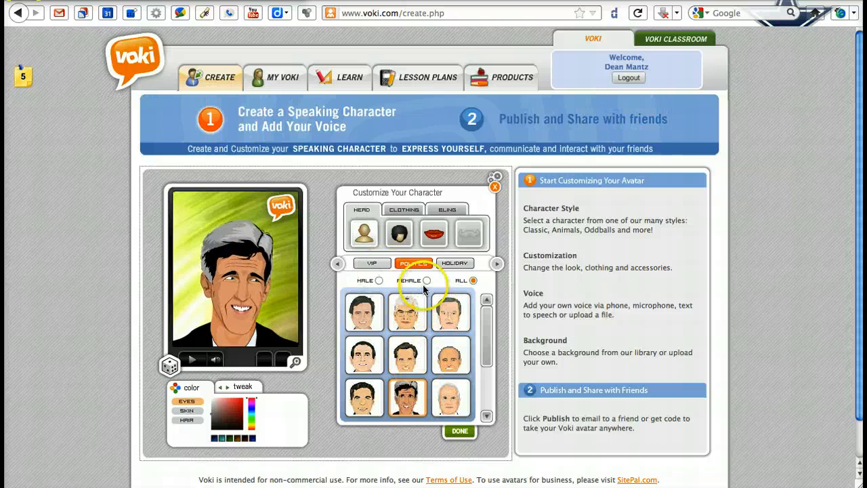
click(384, 266)
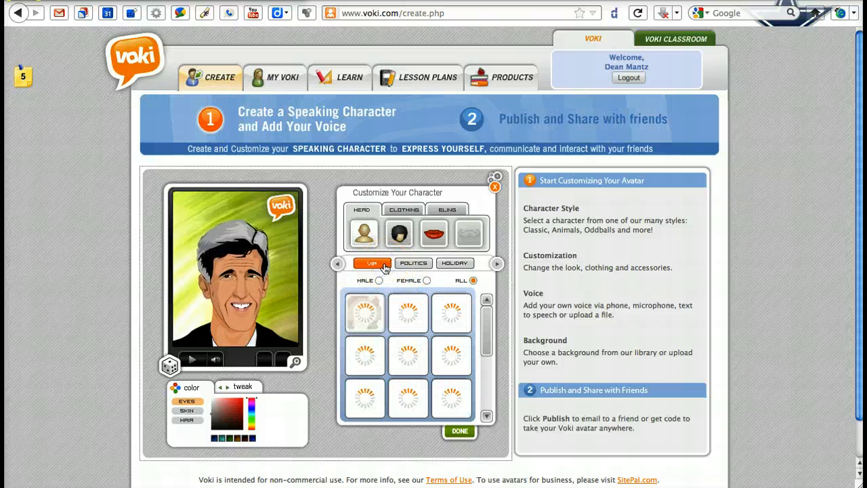
click(457, 264)
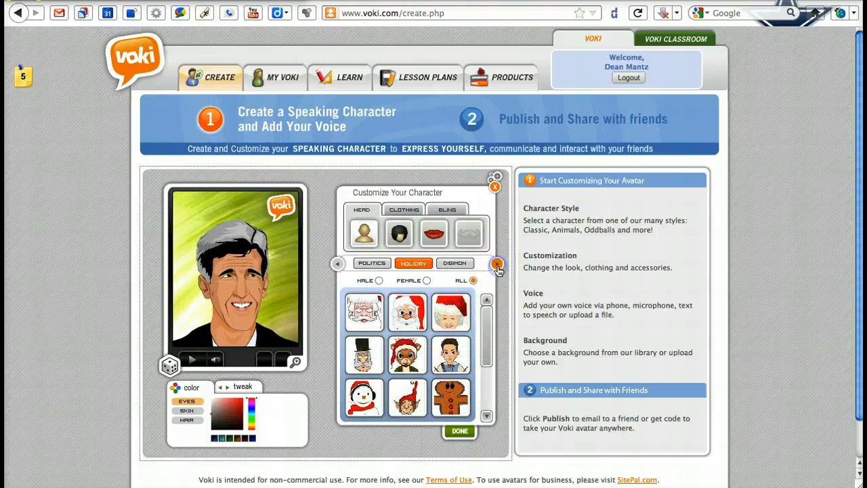
click(497, 264)
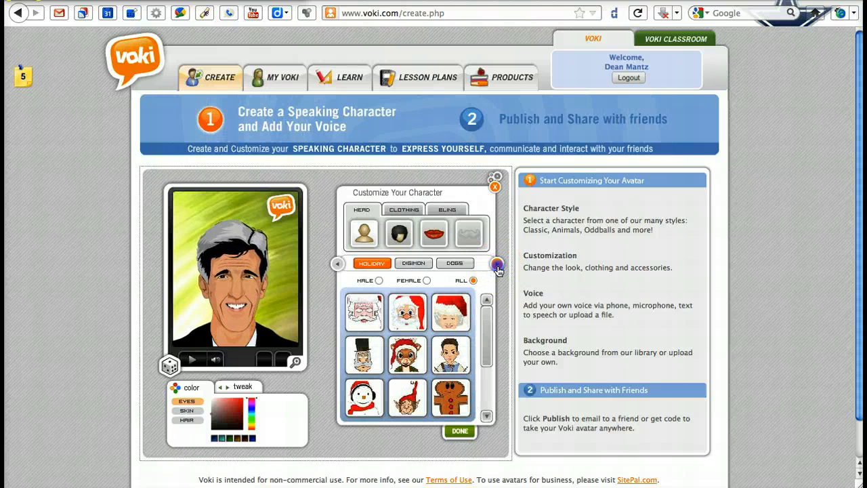
click(497, 264)
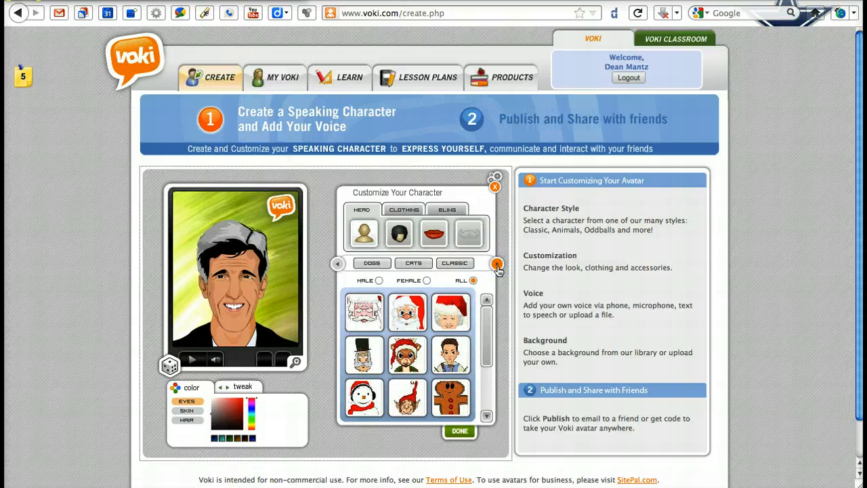
click(497, 264)
click(412, 262)
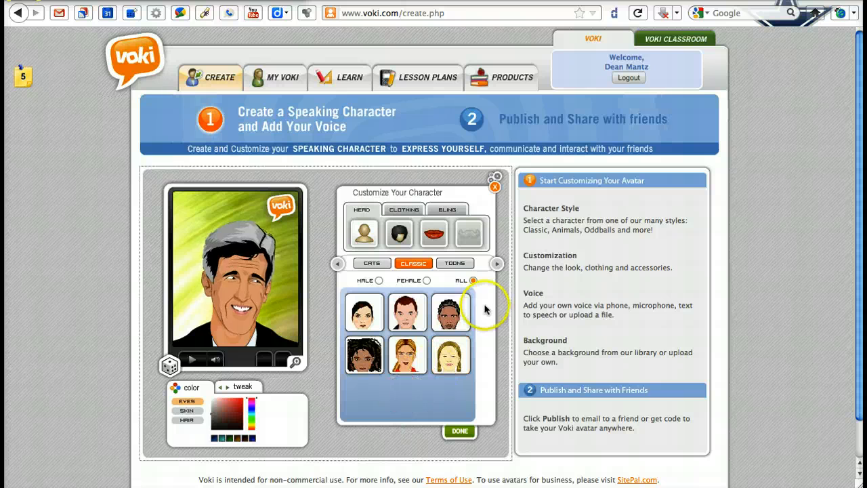
click(497, 264)
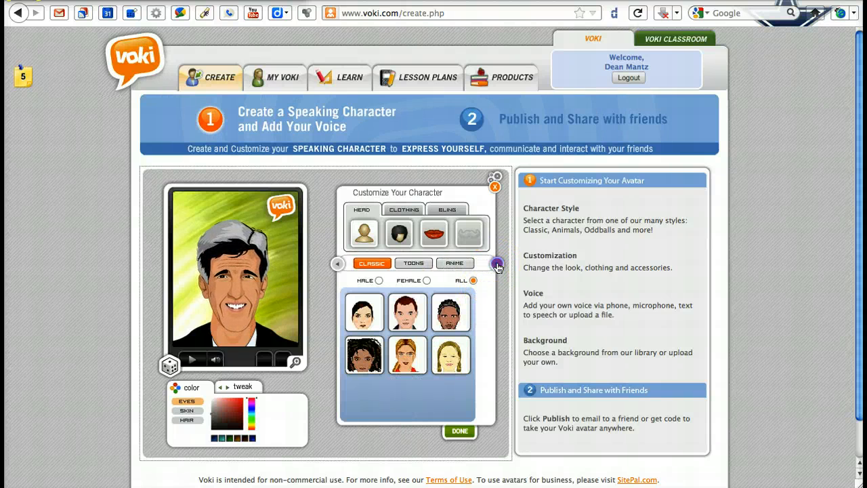
click(497, 264)
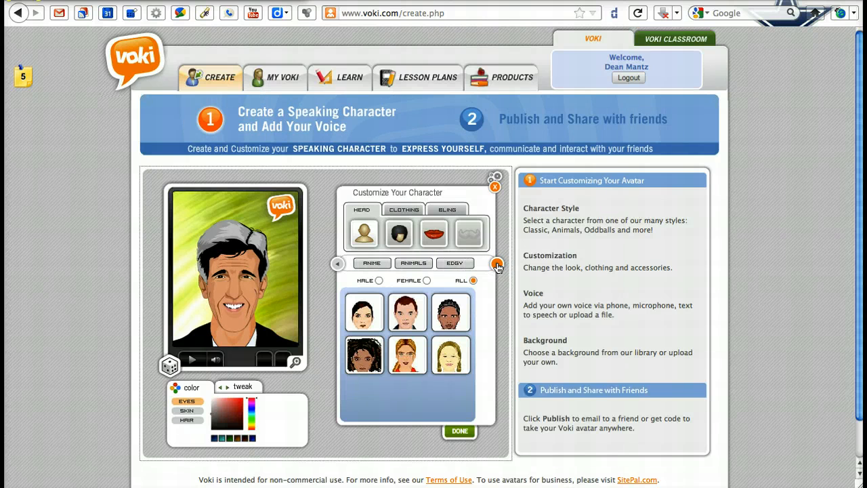
click(407, 317)
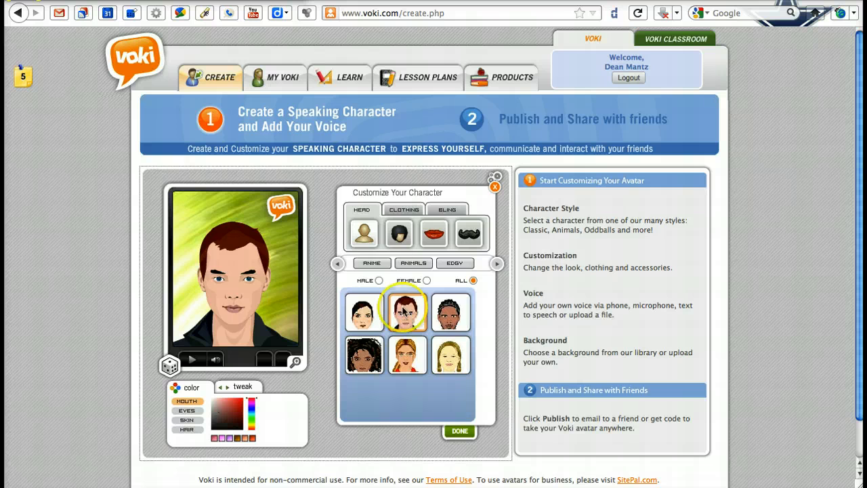
- Give the character the balding hairstyle with hair only at the sides, choosing it in both the Facehair and Hair styles
click(395, 248)
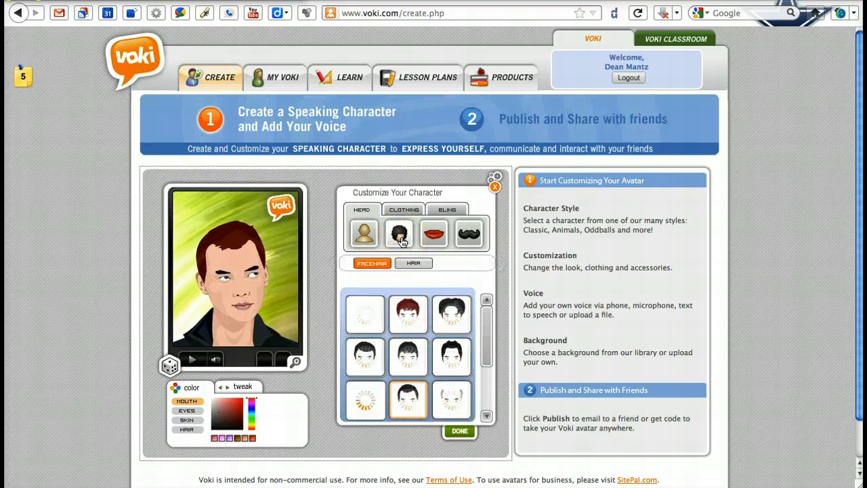
scroll(439, 369, down, 3)
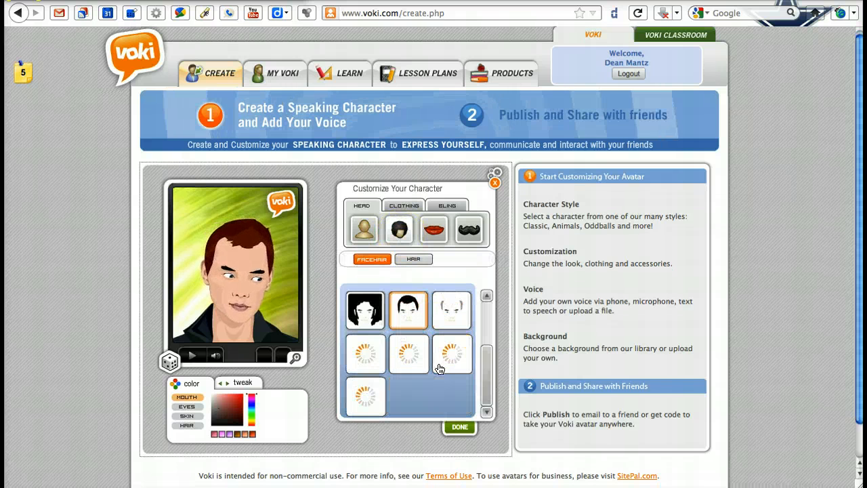
scroll(439, 369, up, 3)
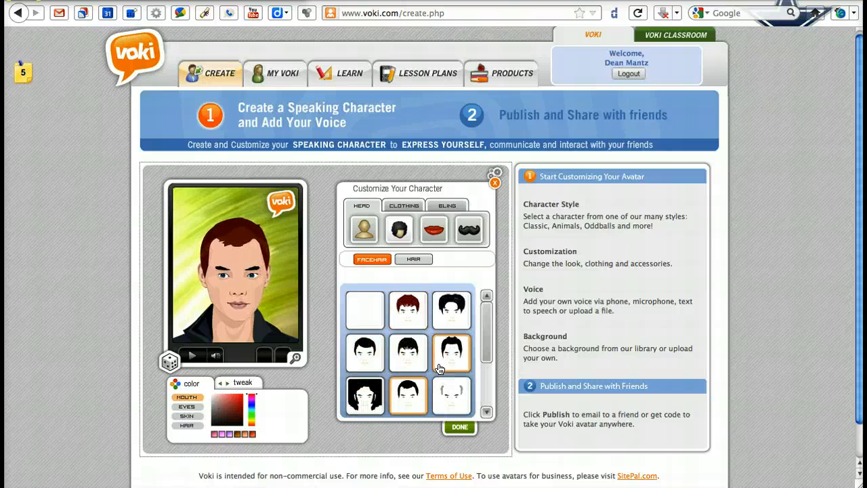
click(453, 393)
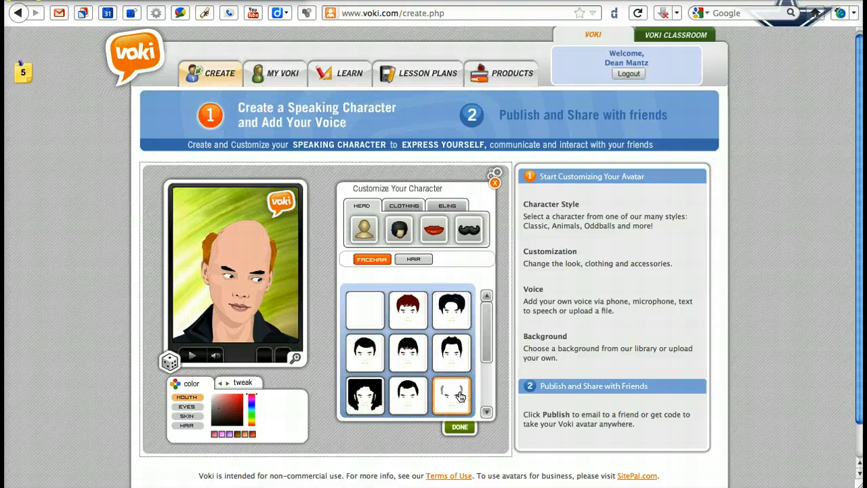
click(454, 295)
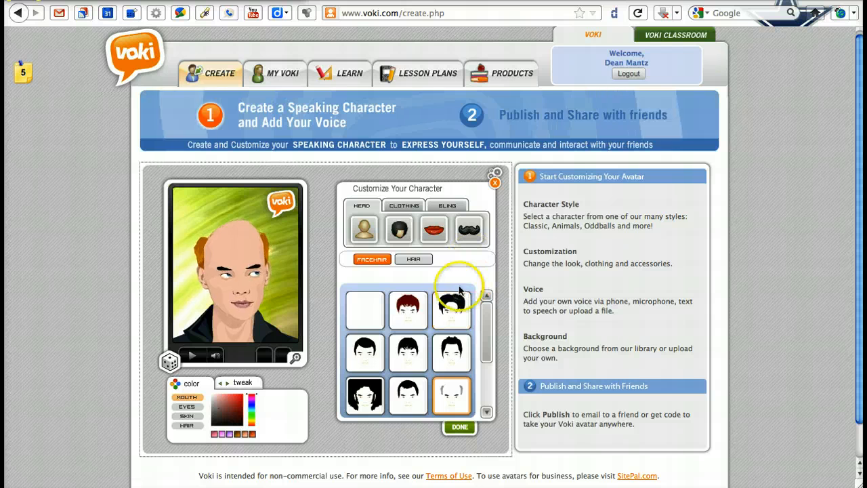
click(414, 261)
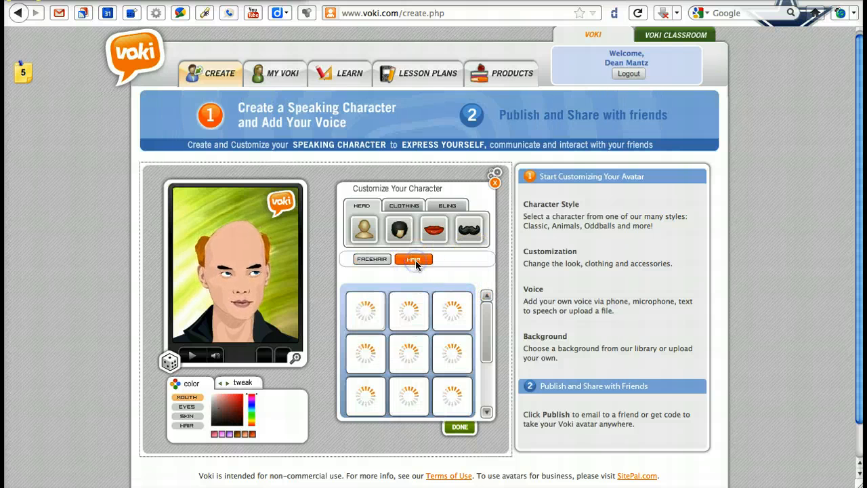
click(369, 314)
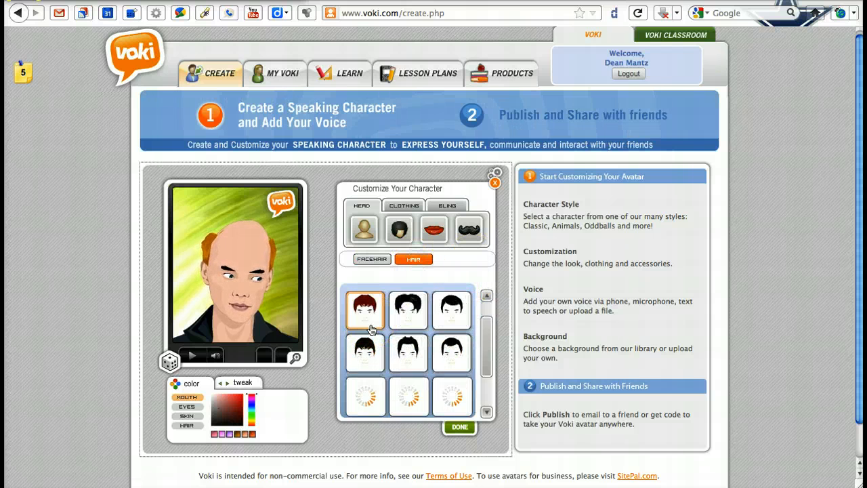
scroll(370, 329, down, 3)
click(364, 344)
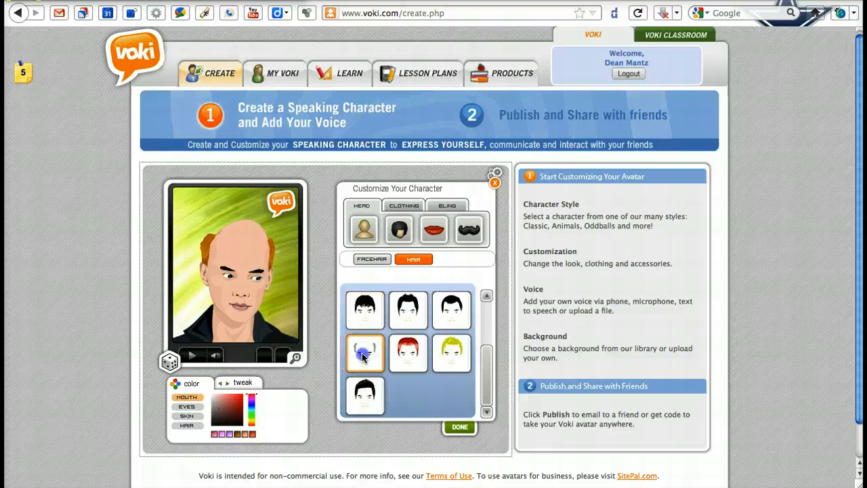
- Color the character's hair dark brown and the eyes green, and look at the skin and mouth color options
click(187, 426)
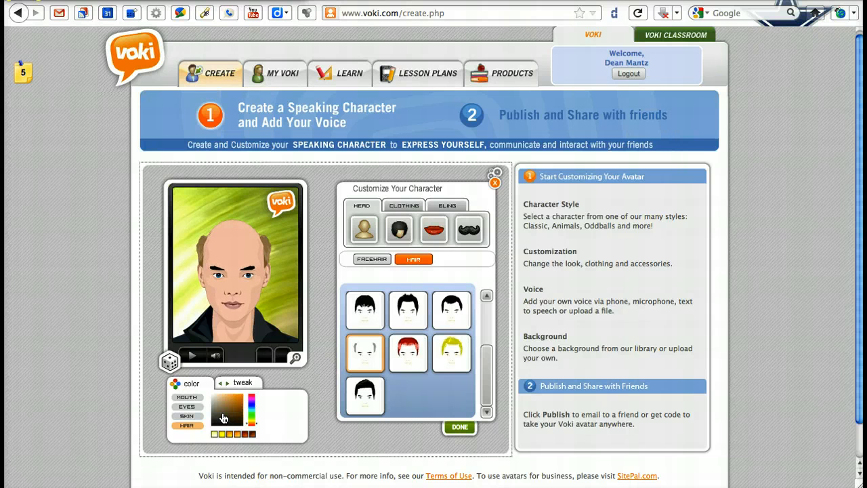
click(192, 407)
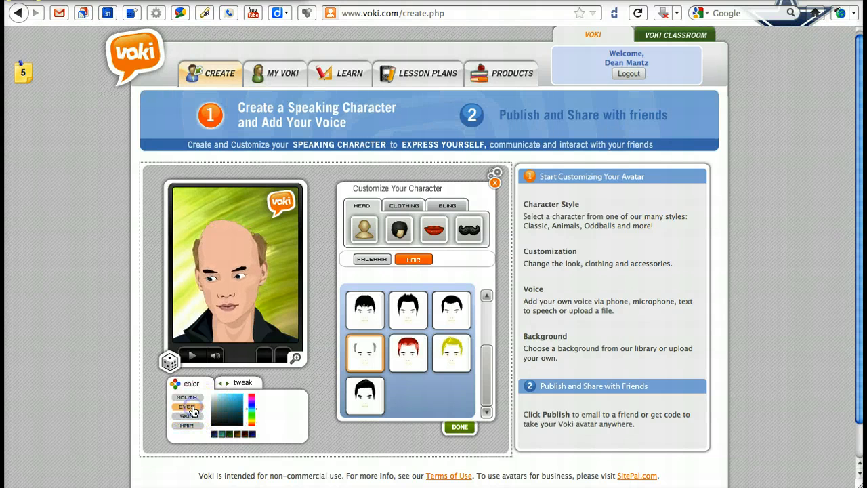
click(227, 436)
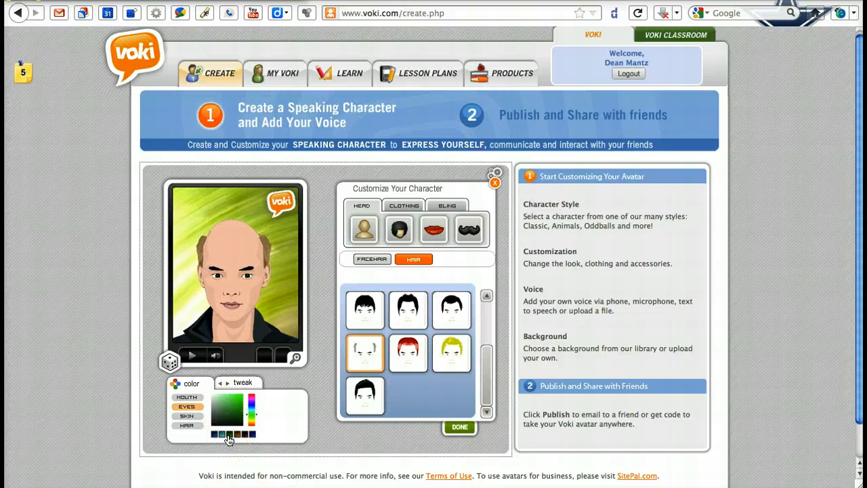
click(223, 434)
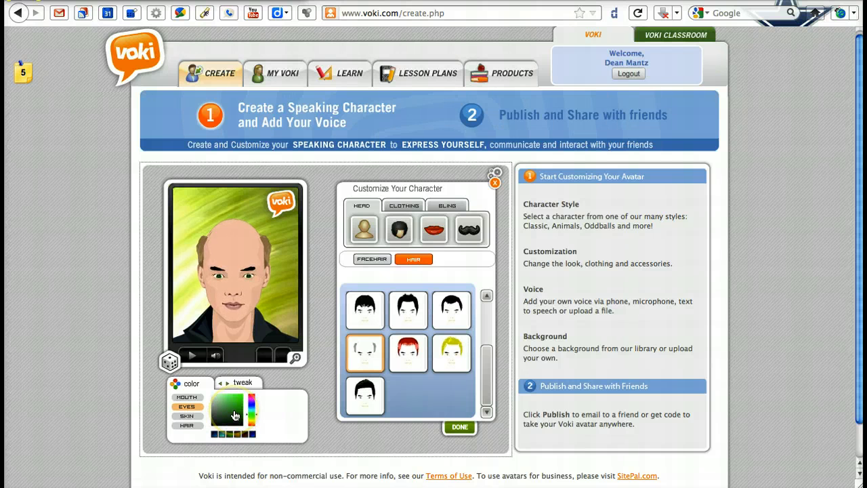
click(193, 417)
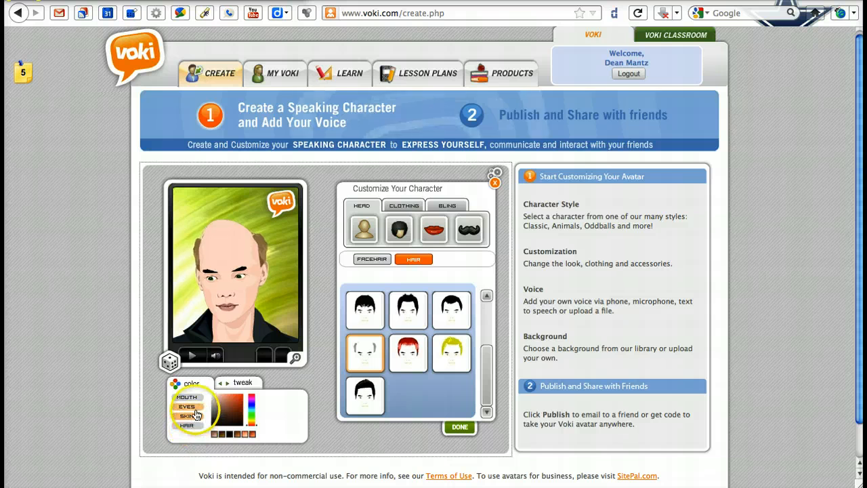
click(195, 398)
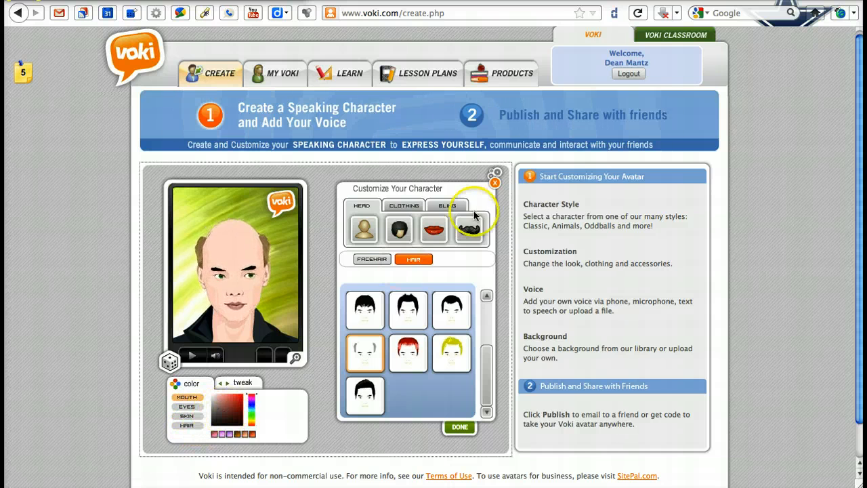
- Browse the mouth styles and give the character the mouth represented by the dark-haired man's face
click(432, 232)
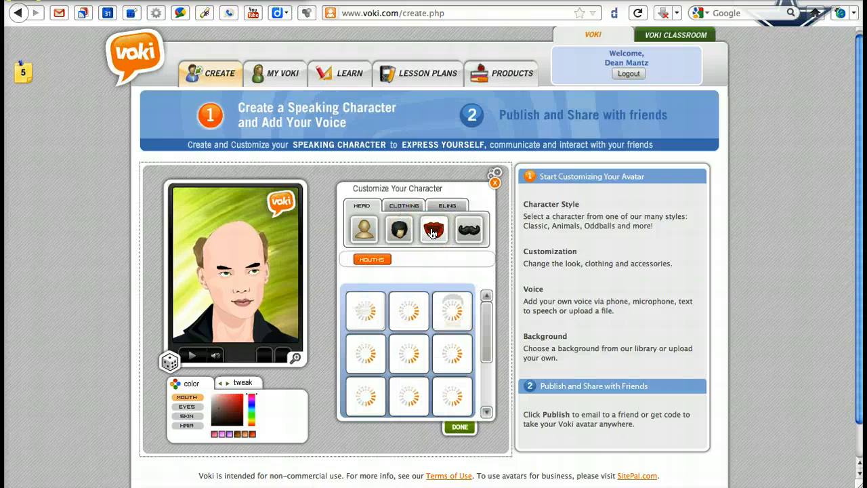
click(425, 323)
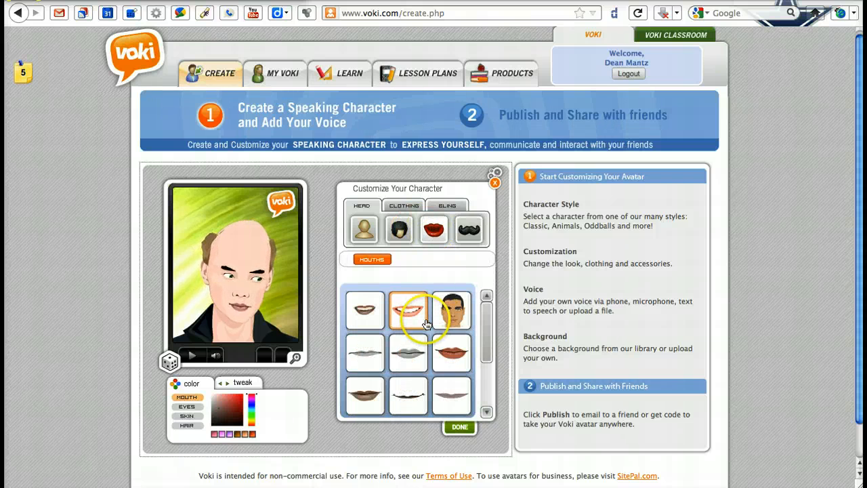
scroll(426, 324, down, 3)
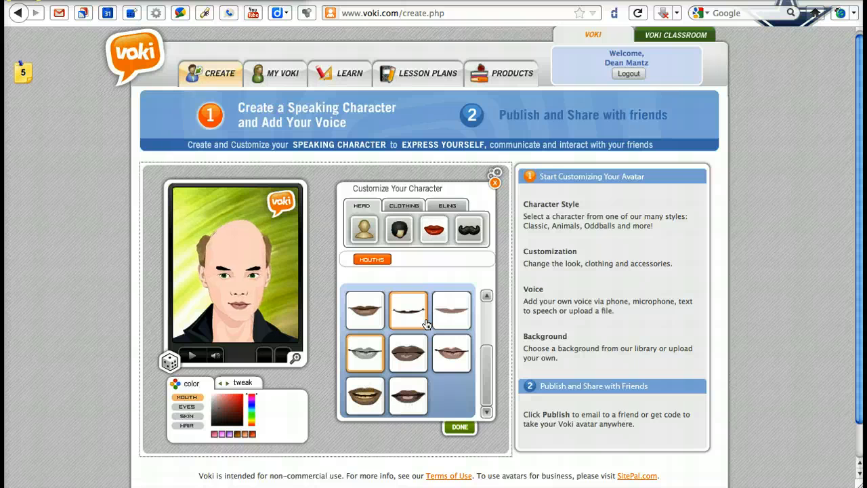
scroll(426, 324, up, 3)
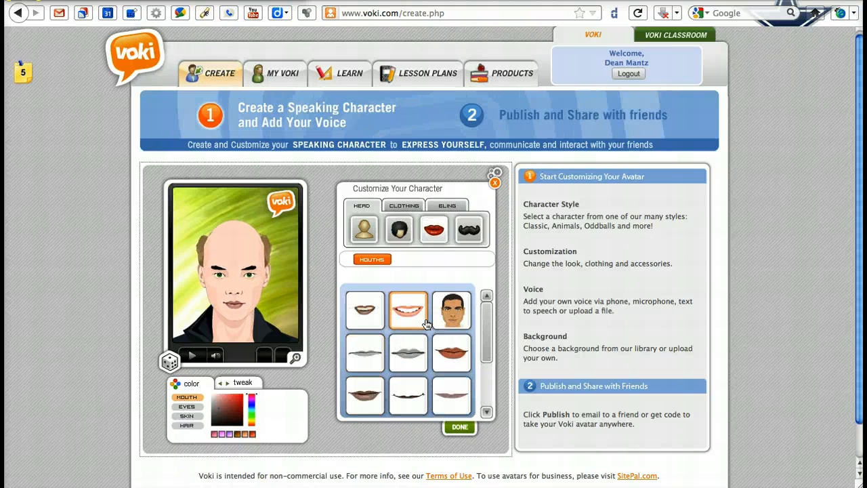
click(368, 372)
click(365, 399)
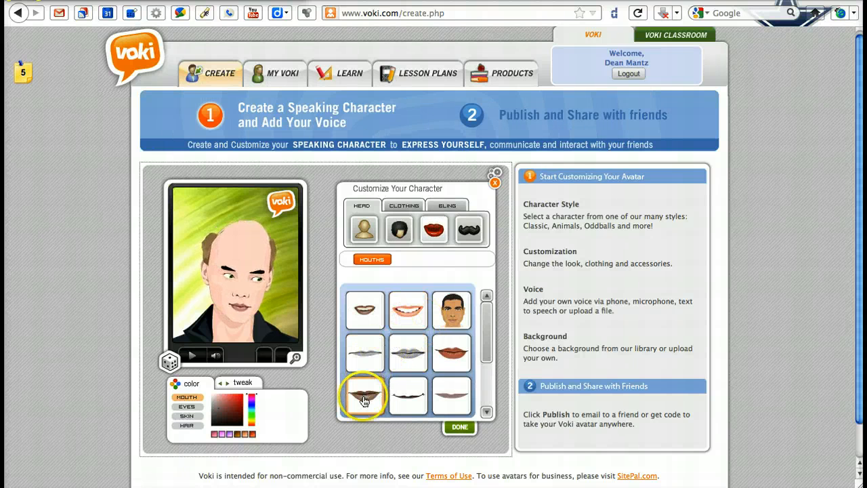
click(370, 370)
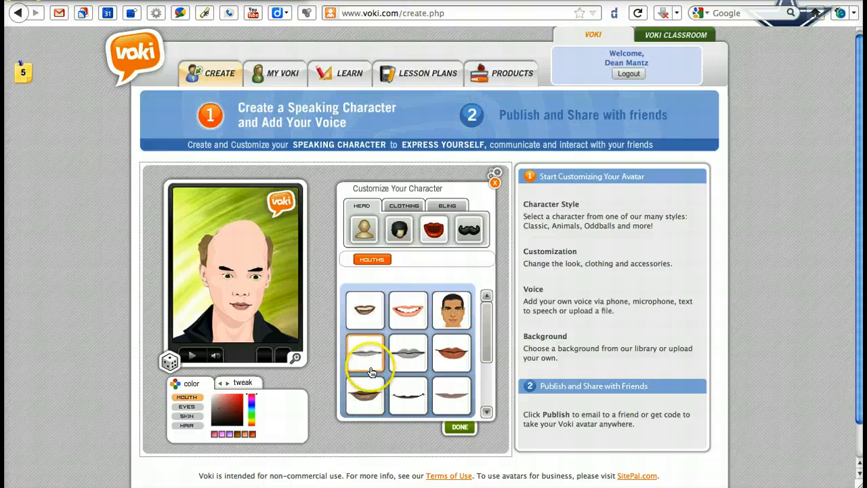
click(375, 400)
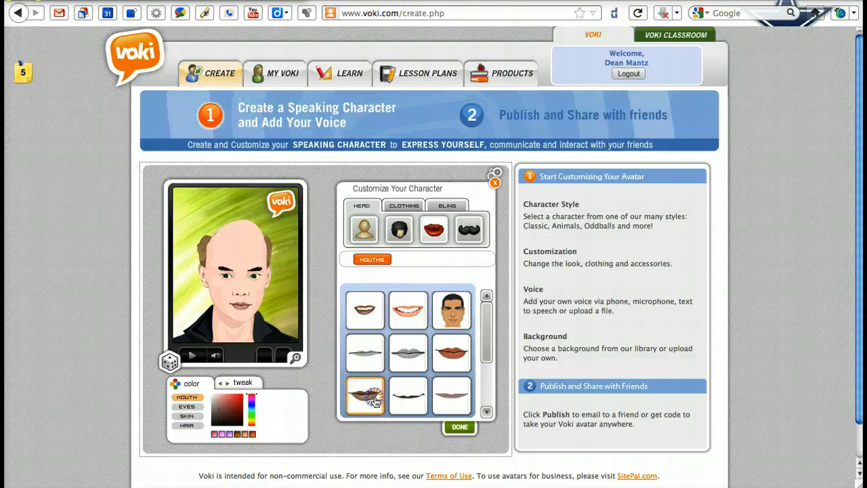
click(455, 313)
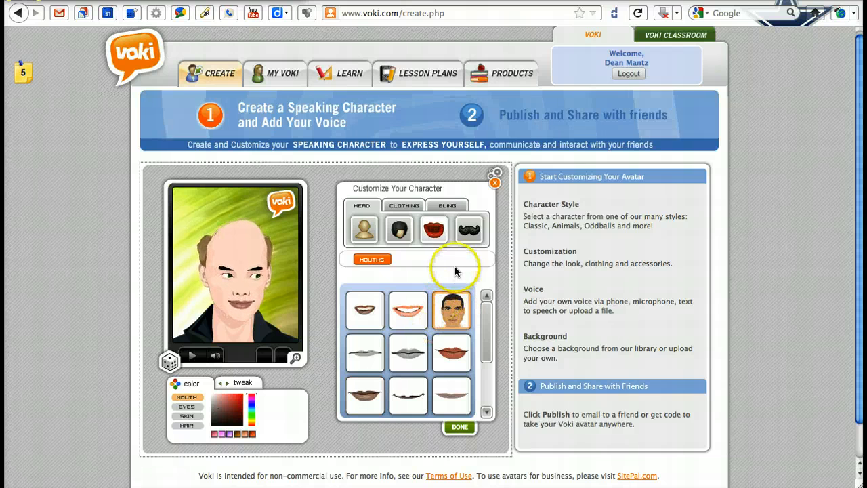
- Try the thin moustache and the thin jawline beard with moustache as the character's facial hair
click(470, 232)
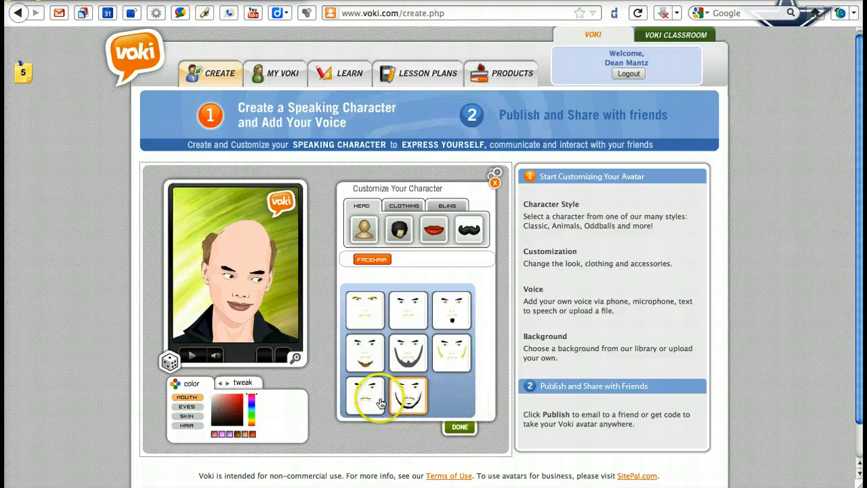
click(369, 398)
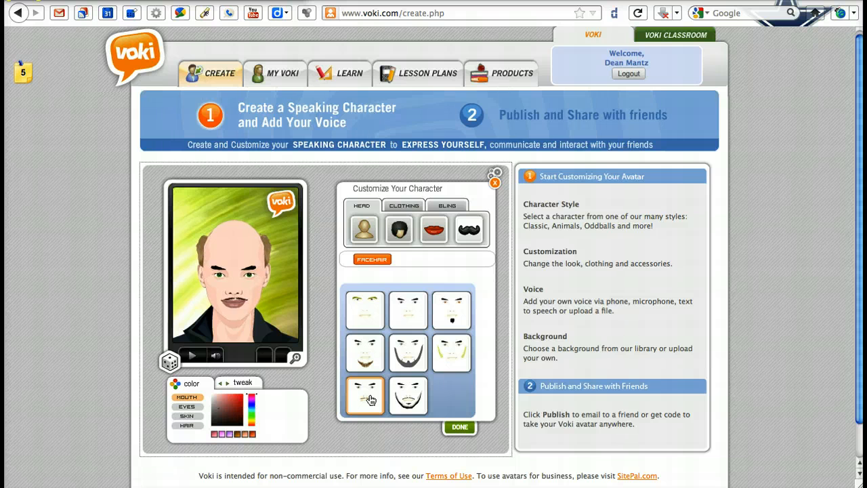
click(409, 398)
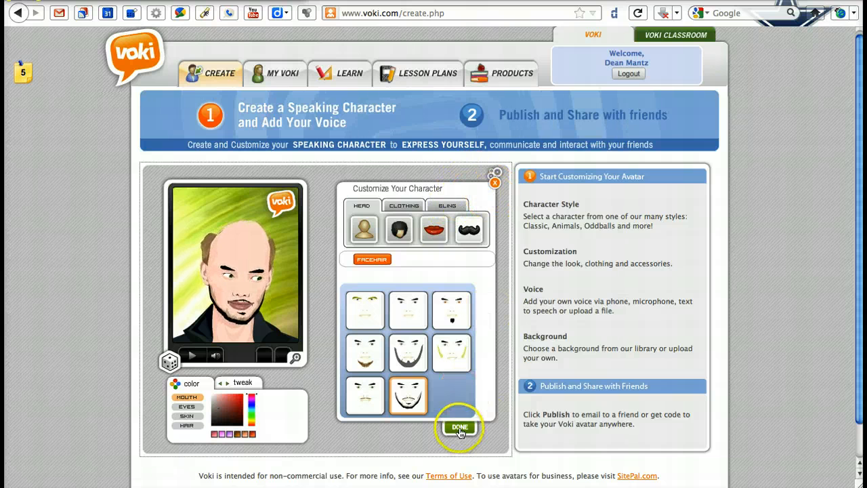
- Try the white coat with blue shirt from the Costumes clothing and dress the character in the plain beige shirt
click(413, 207)
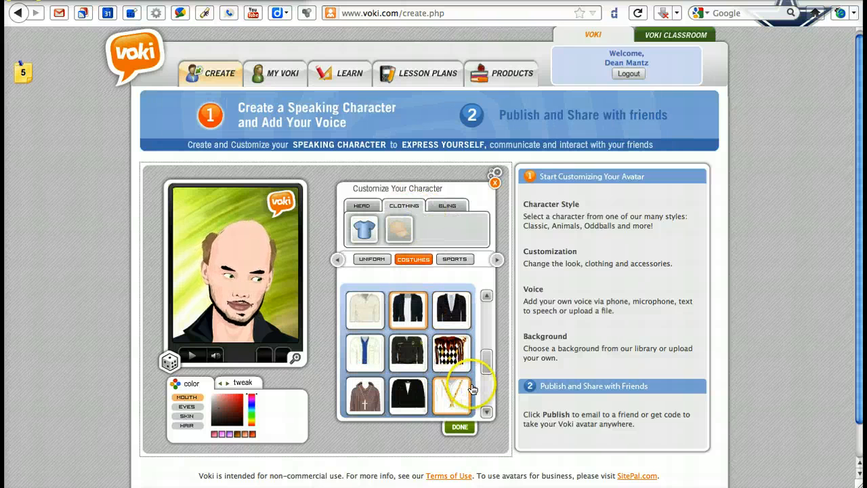
click(373, 360)
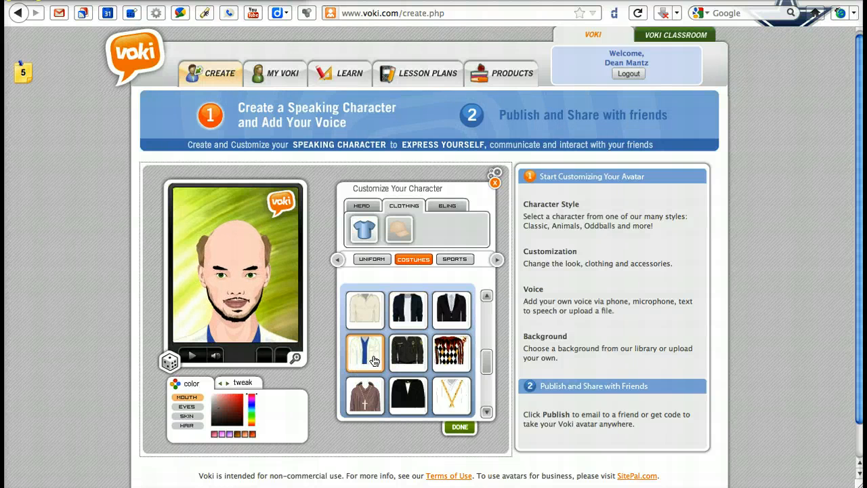
click(363, 309)
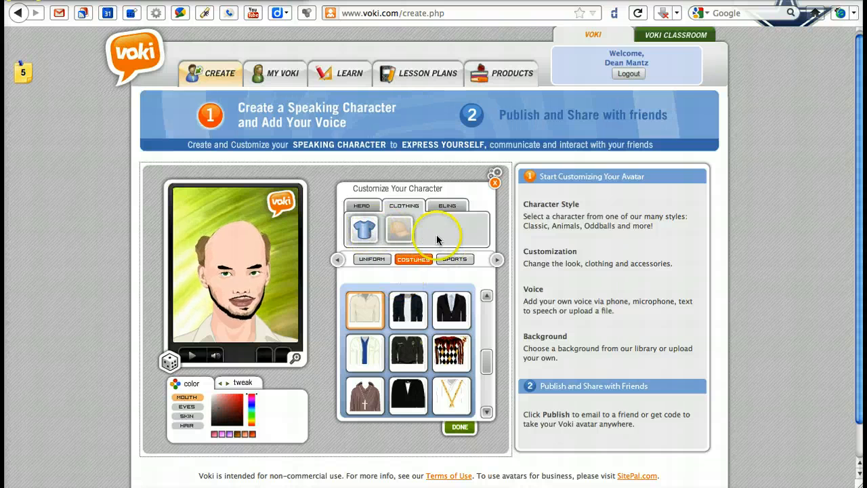
- Look through the Sports clothing and the glasses in the Bling accessories, and finish customizing without adding any
click(457, 261)
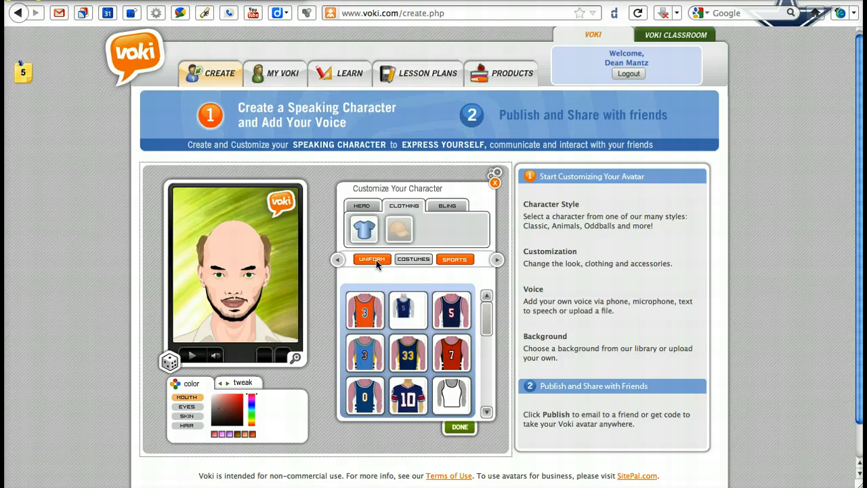
click(457, 205)
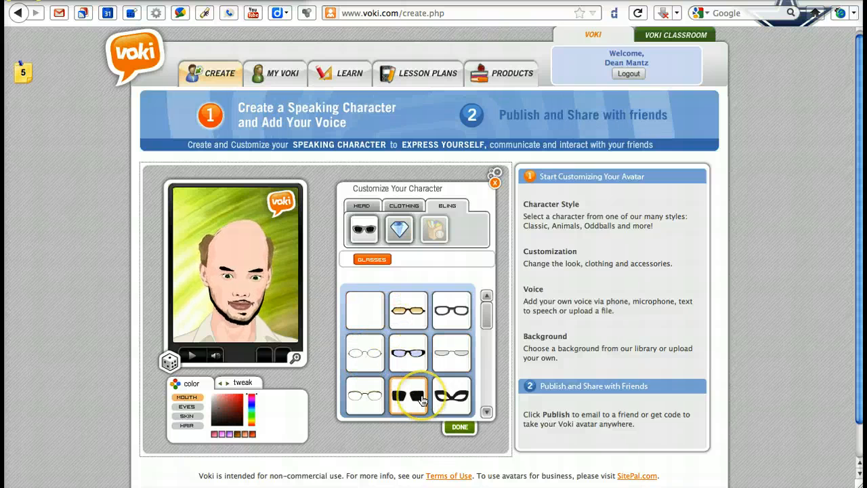
click(460, 428)
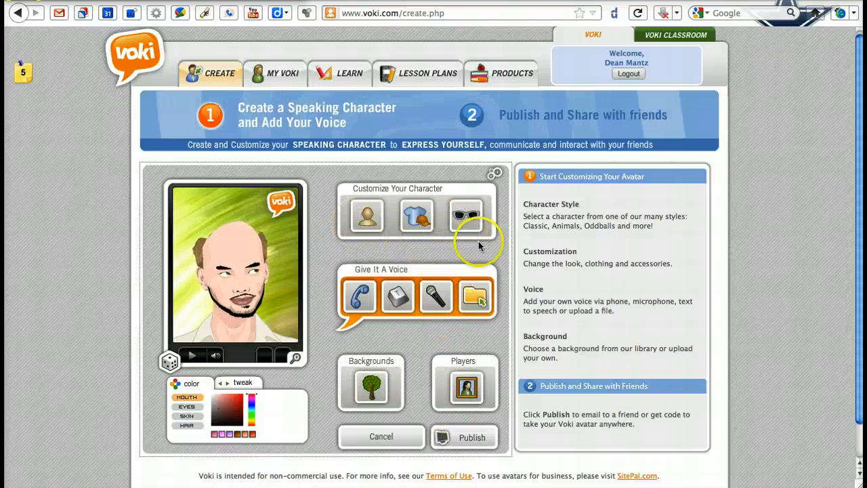
- Make the character clean-shaven by choosing the first facial hair style without a beard, and finish customizing
click(365, 227)
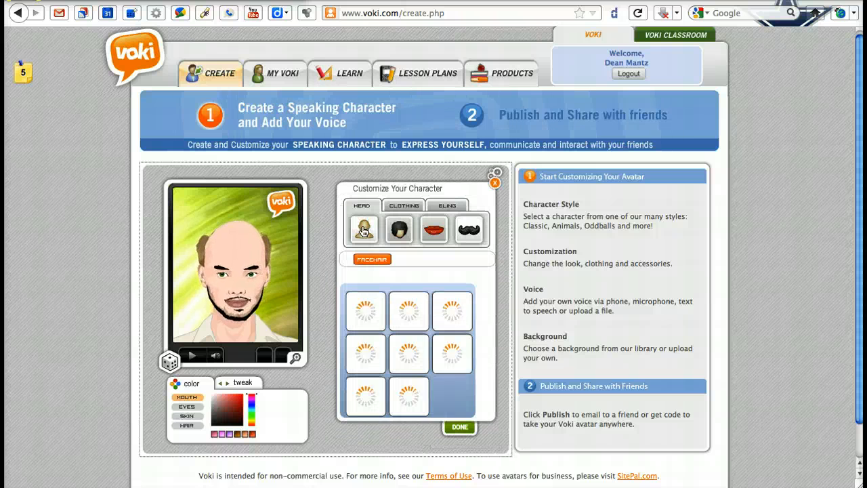
click(399, 231)
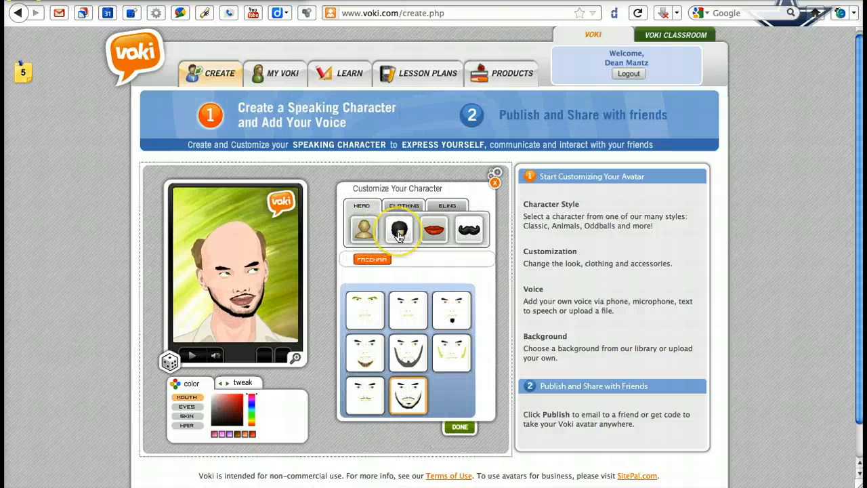
click(375, 317)
click(454, 427)
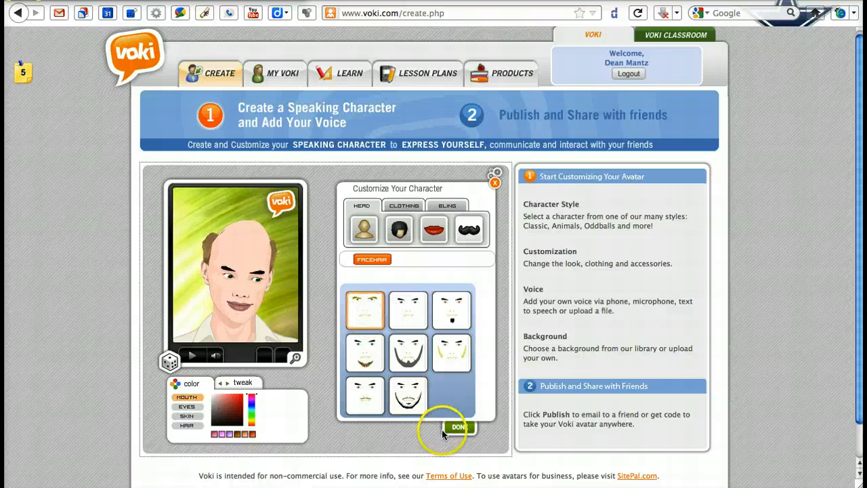
click(459, 371)
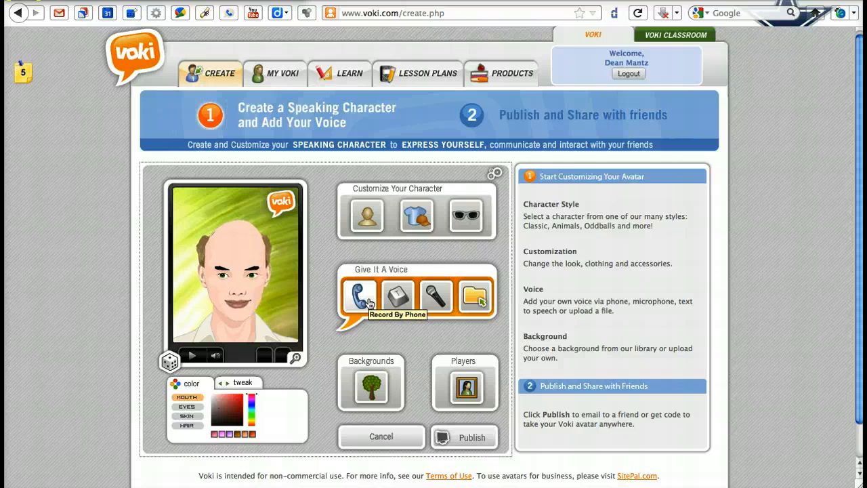
- Give the character a text-to-speech voice with the text "Hello everyone enrolled in EDU356 Technology in the Classroom."
click(398, 296)
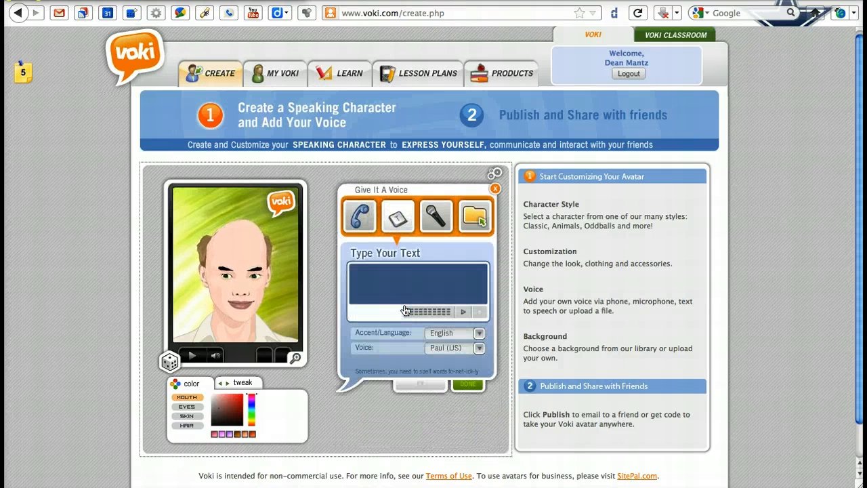
click(402, 295)
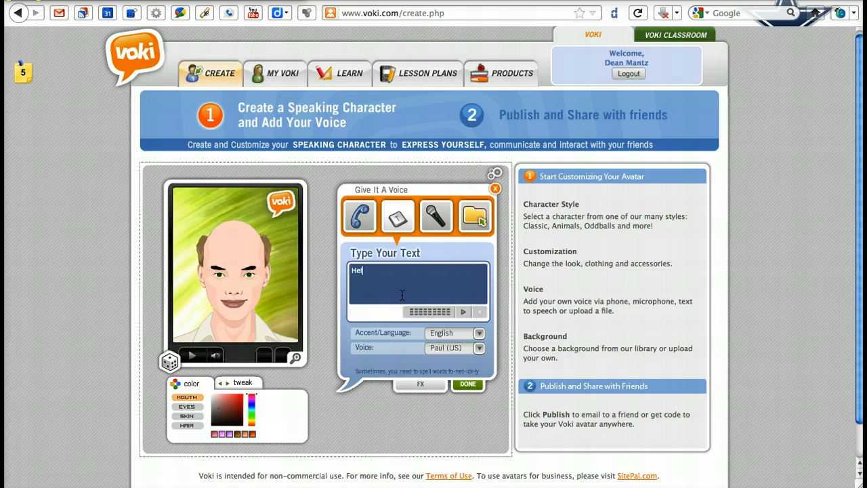
text(o everyone e)
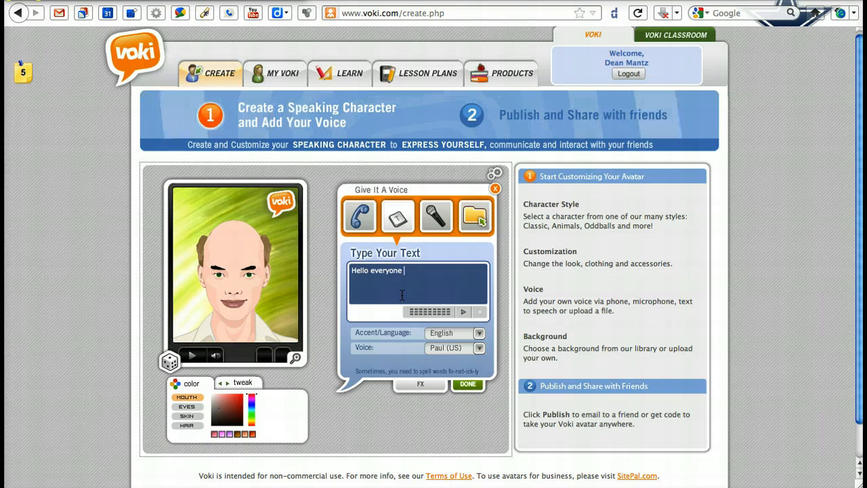
text(enrolled in )
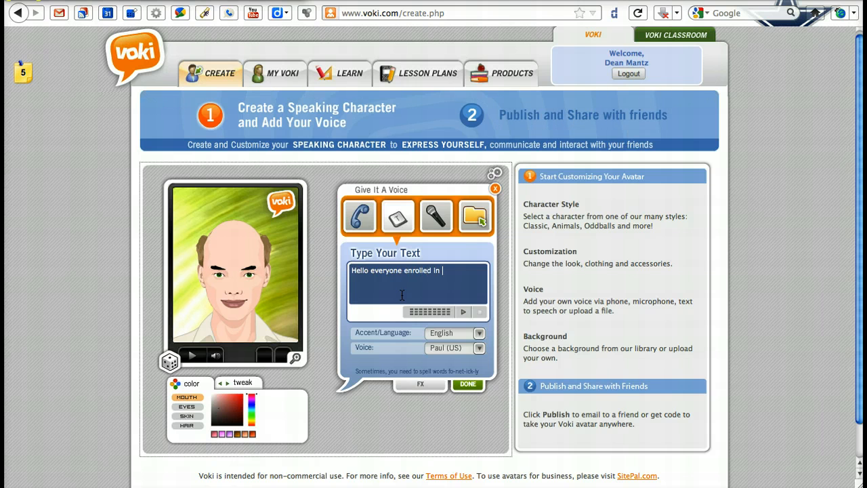
text(EDU356 Technolog)
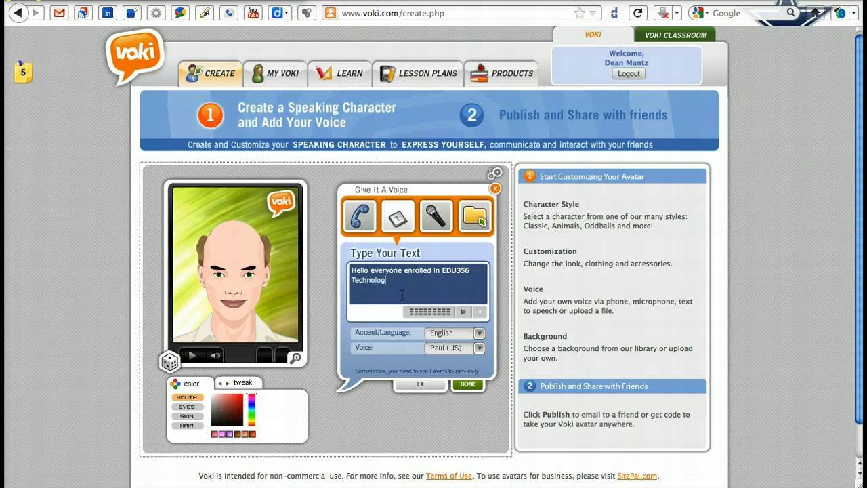
text(y in the C)
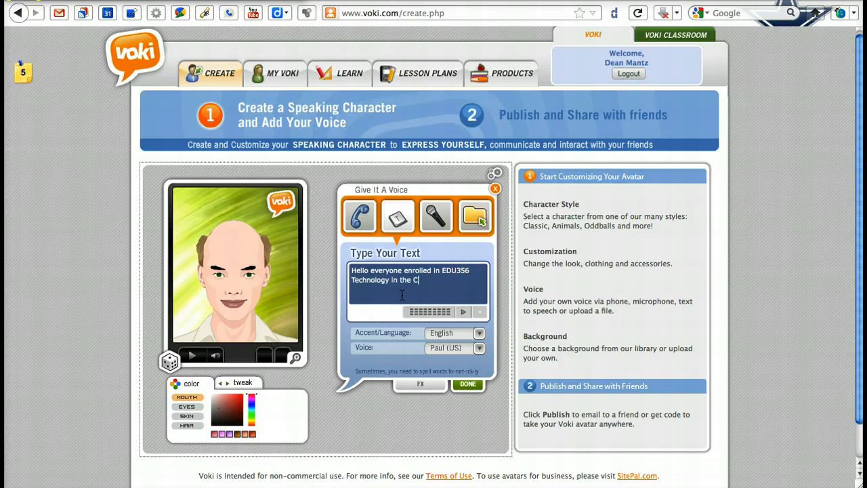
text(lassroom.)
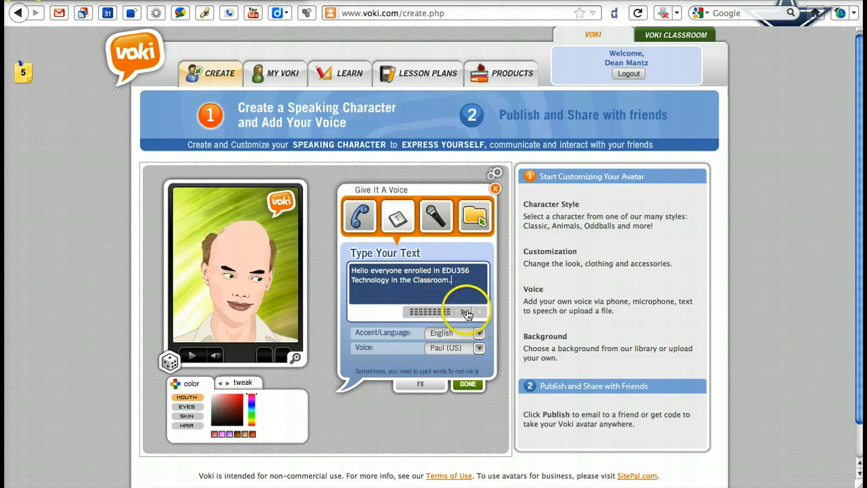
- Preview the speech, check the other voices and languages, and accept it with English and the Paul (US) voice
click(464, 311)
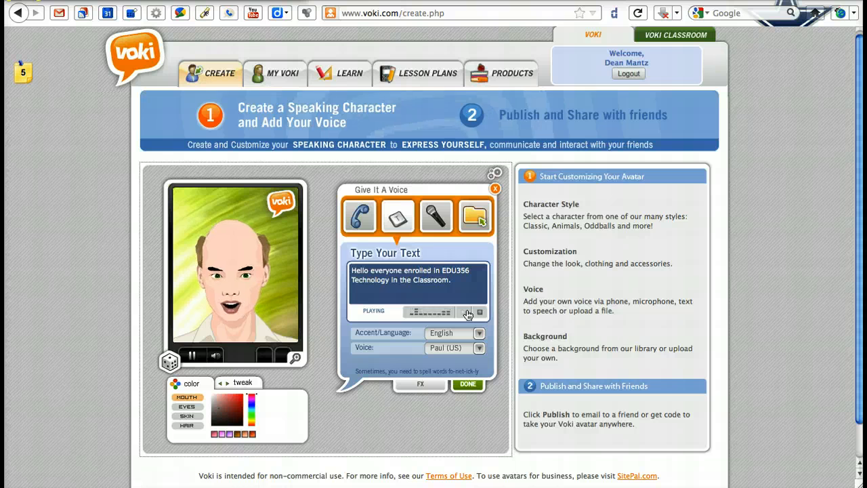
click(453, 352)
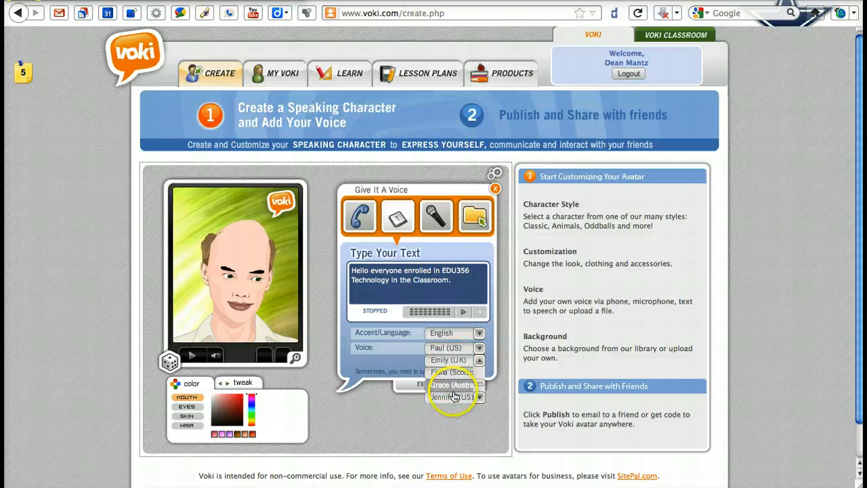
click(447, 337)
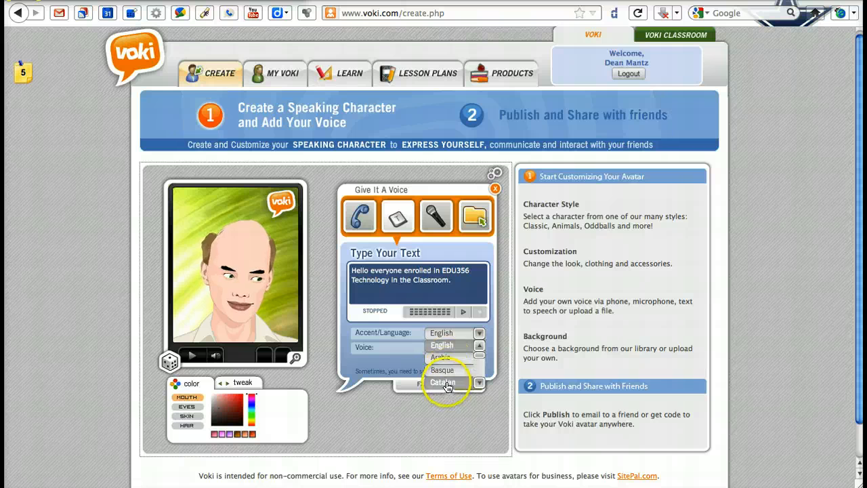
click(413, 357)
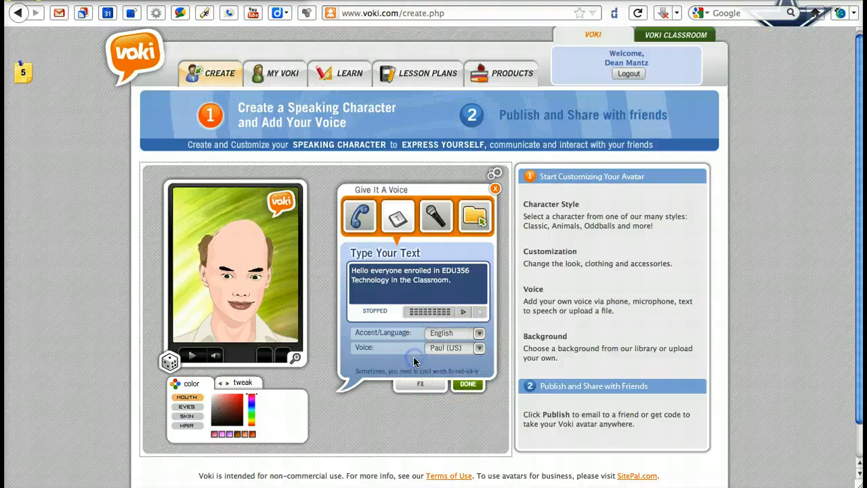
click(467, 385)
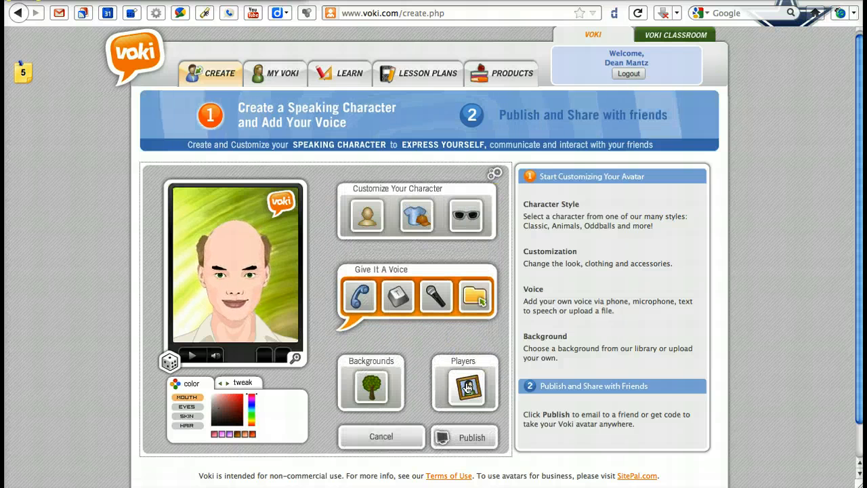
- Replace the avatar's background with the school hallway picture from the Indoors category, and finish choosing backgrounds
click(371, 386)
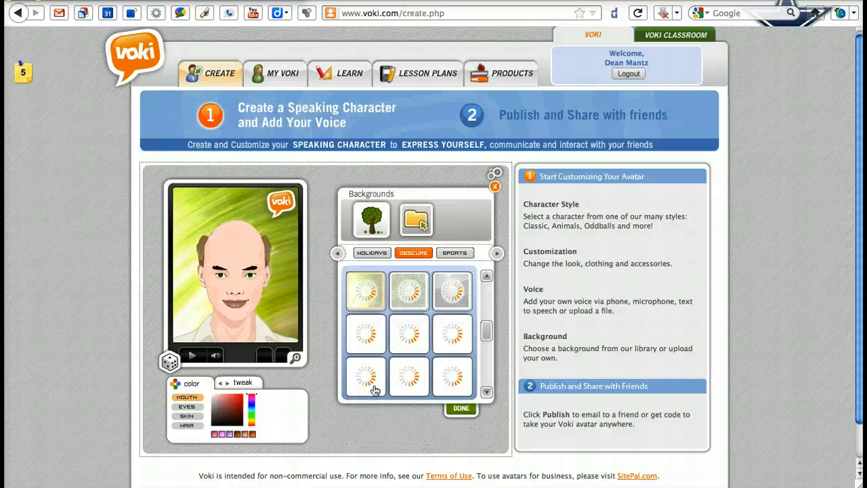
click(403, 325)
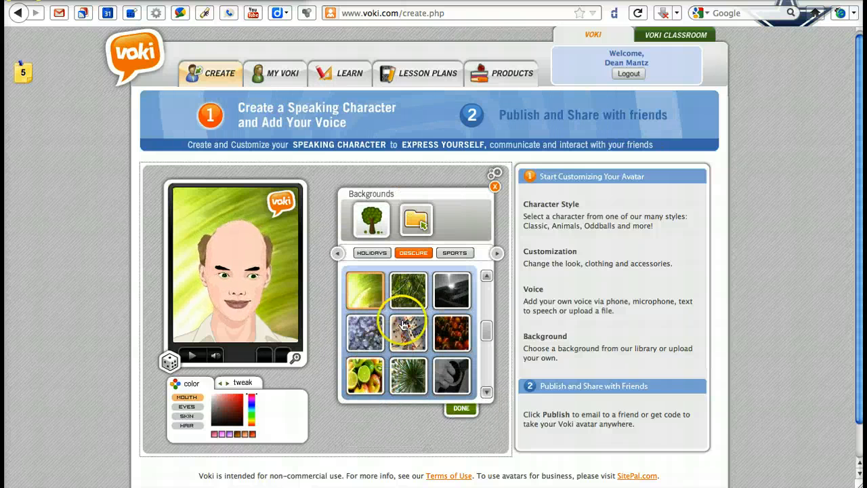
click(498, 253)
click(463, 253)
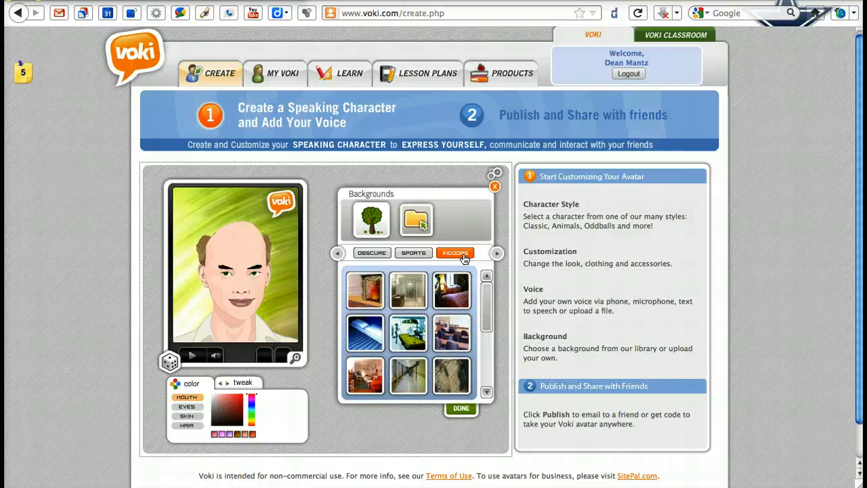
click(405, 376)
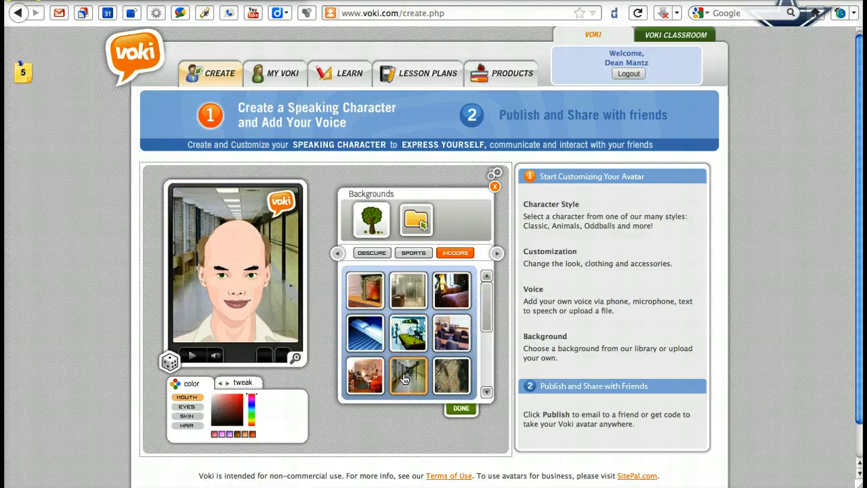
click(448, 411)
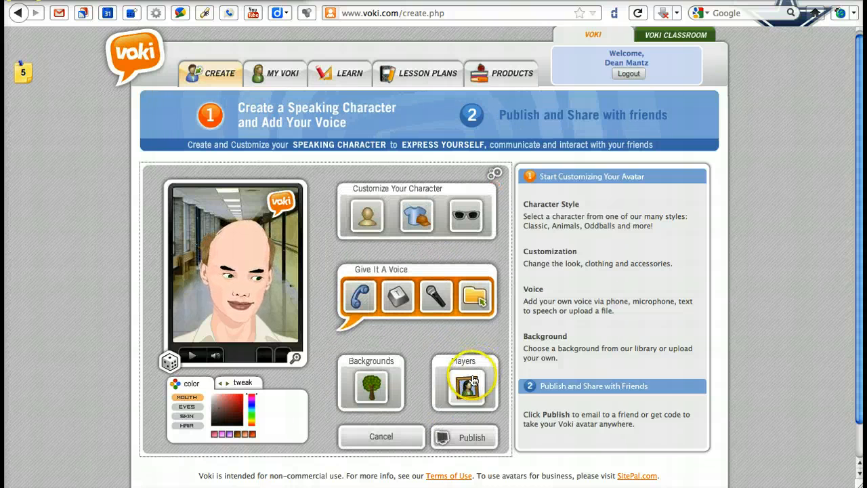
- Apply the dark blue player theme as the frame around the avatar, and finish choosing players
click(472, 383)
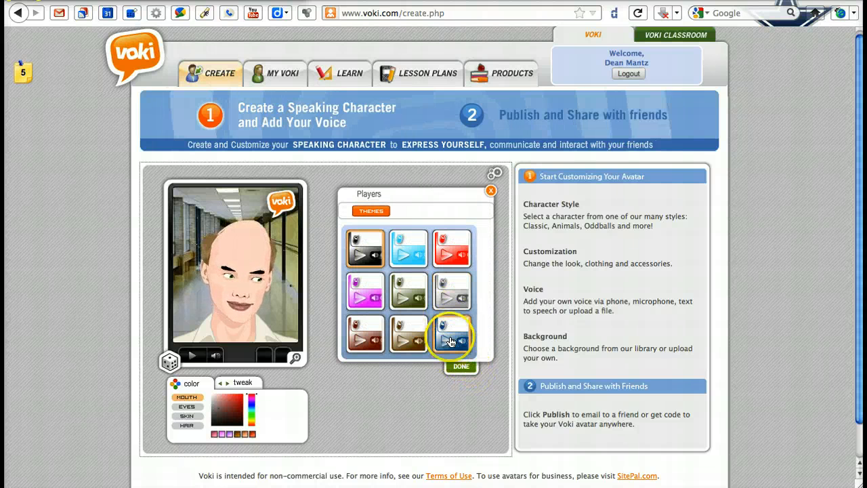
click(451, 340)
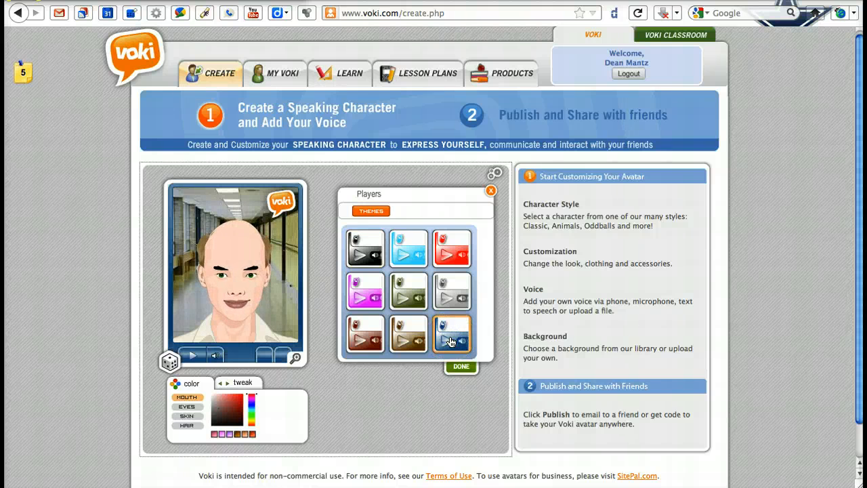
click(460, 366)
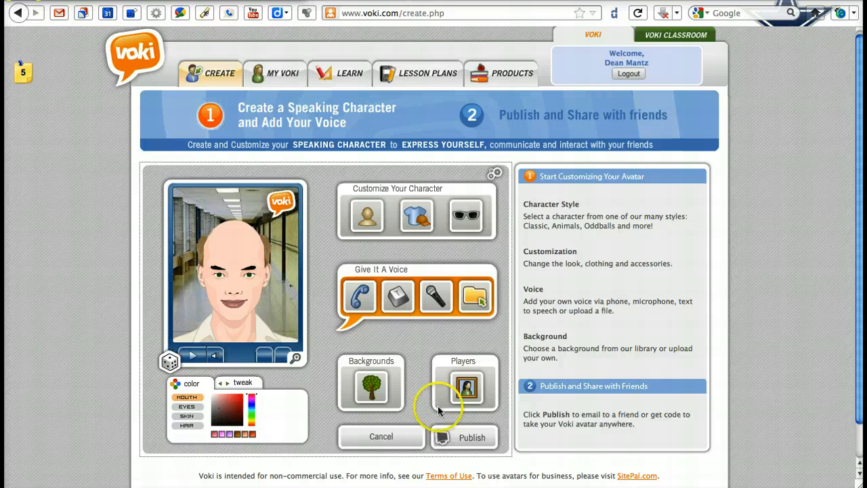
- Publish the avatar by saving the scene with the title "TnC Online Demo", and dismiss the save confirmation
click(472, 437)
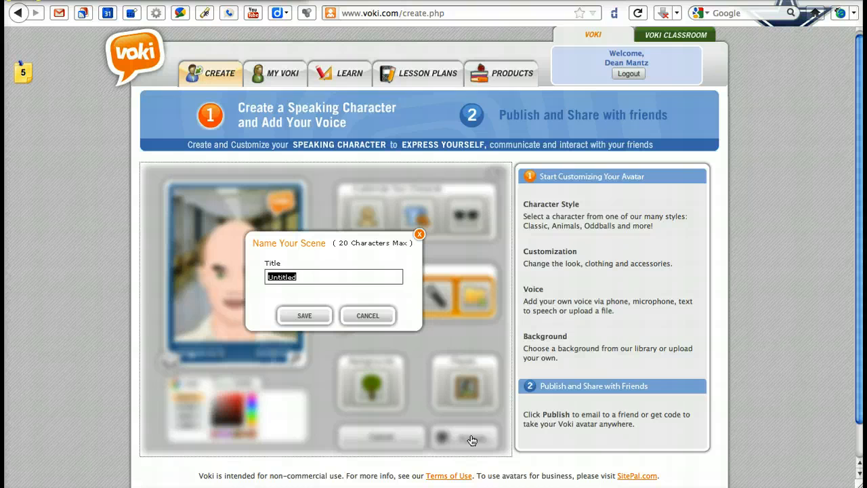
text(TnC Demo)
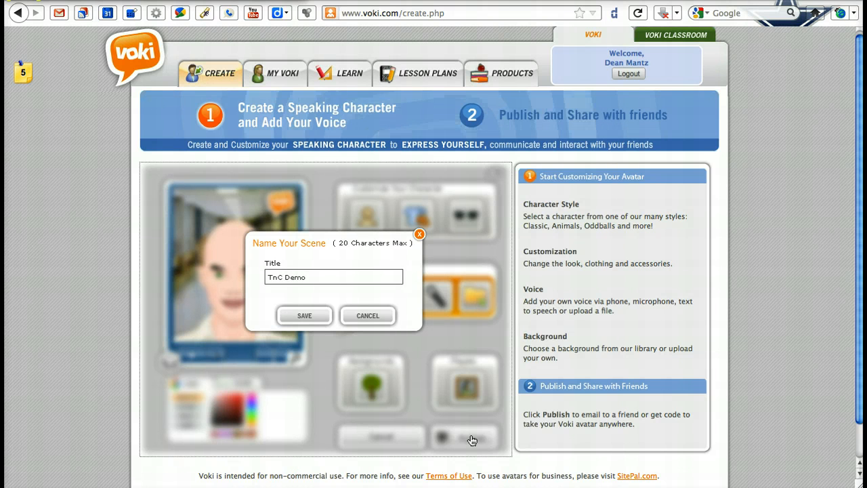
click(285, 278)
text(Online)
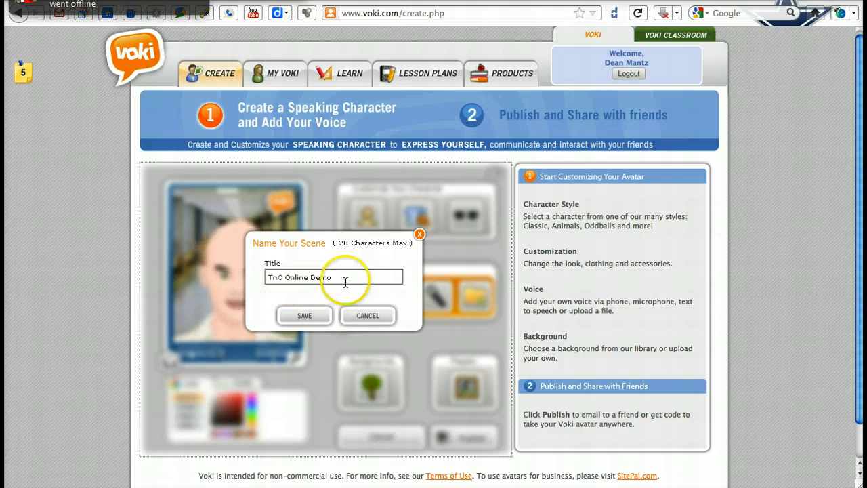
click(308, 311)
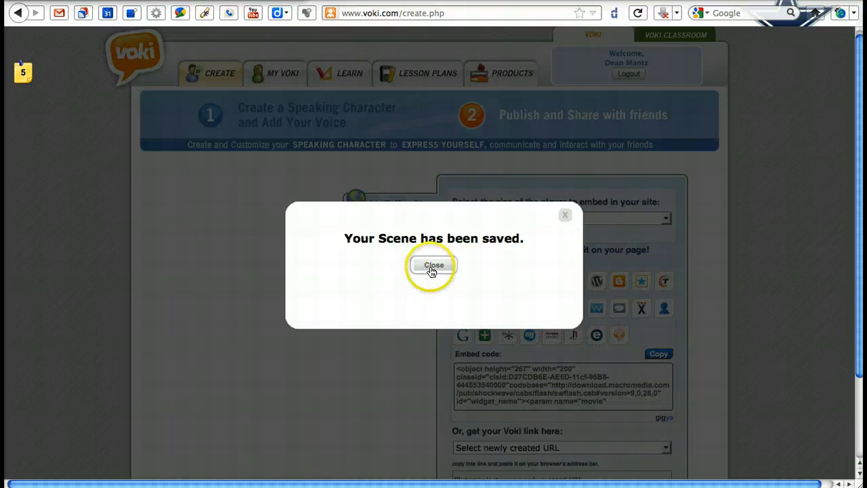
click(431, 265)
- Set the embedded player size to Small (100 x 133) and select the complete embed code for the site
scroll(707, 288, down, 3)
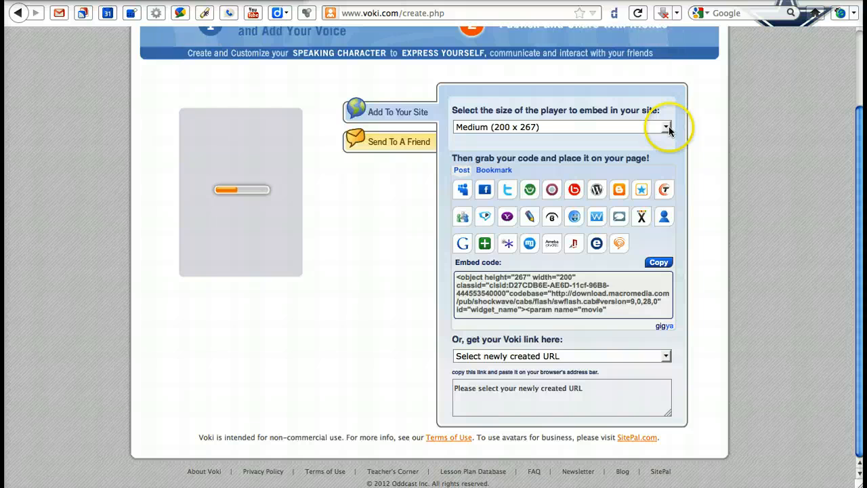
click(667, 127)
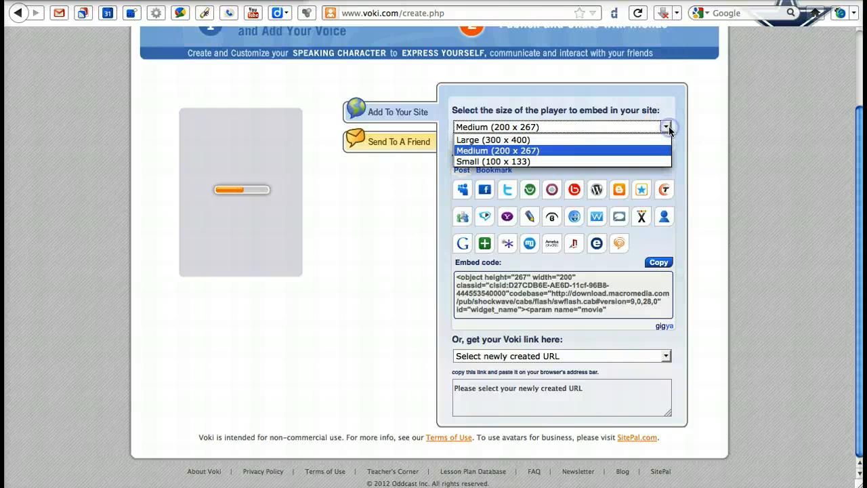
click(634, 162)
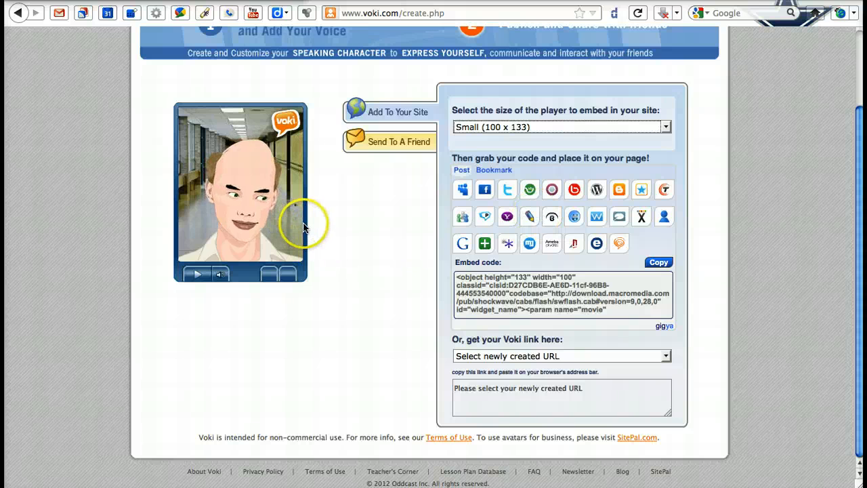
click(582, 309)
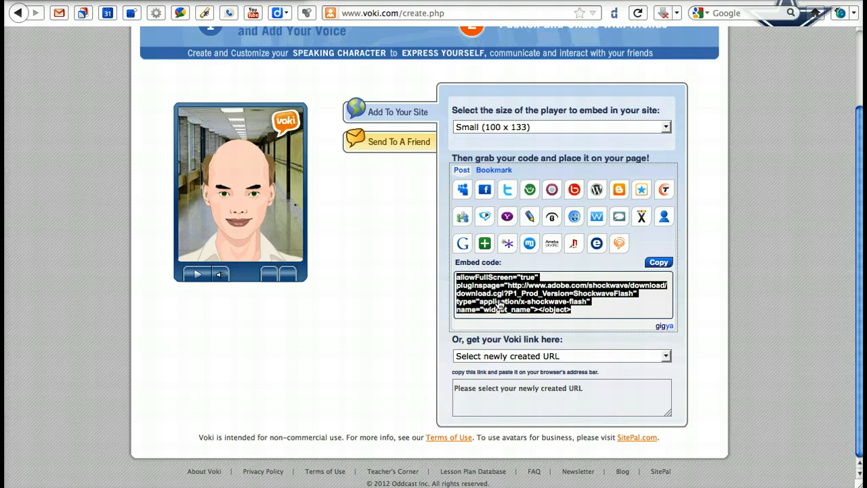
scroll(500, 306, up, 3)
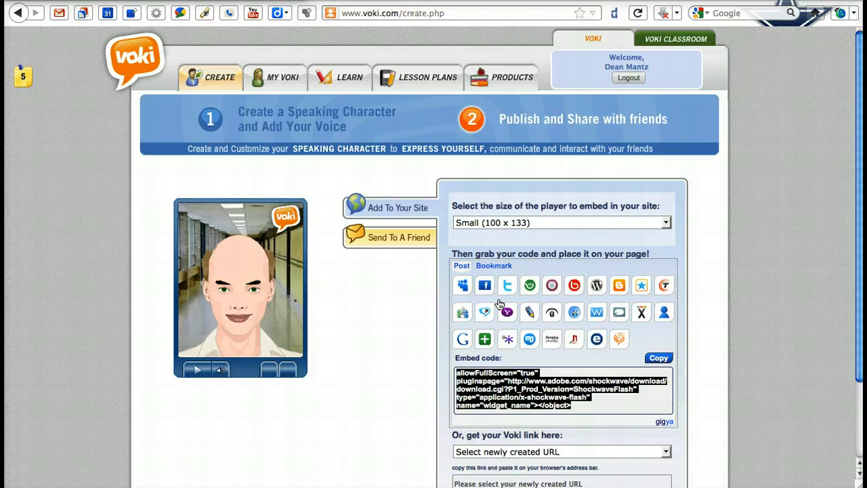